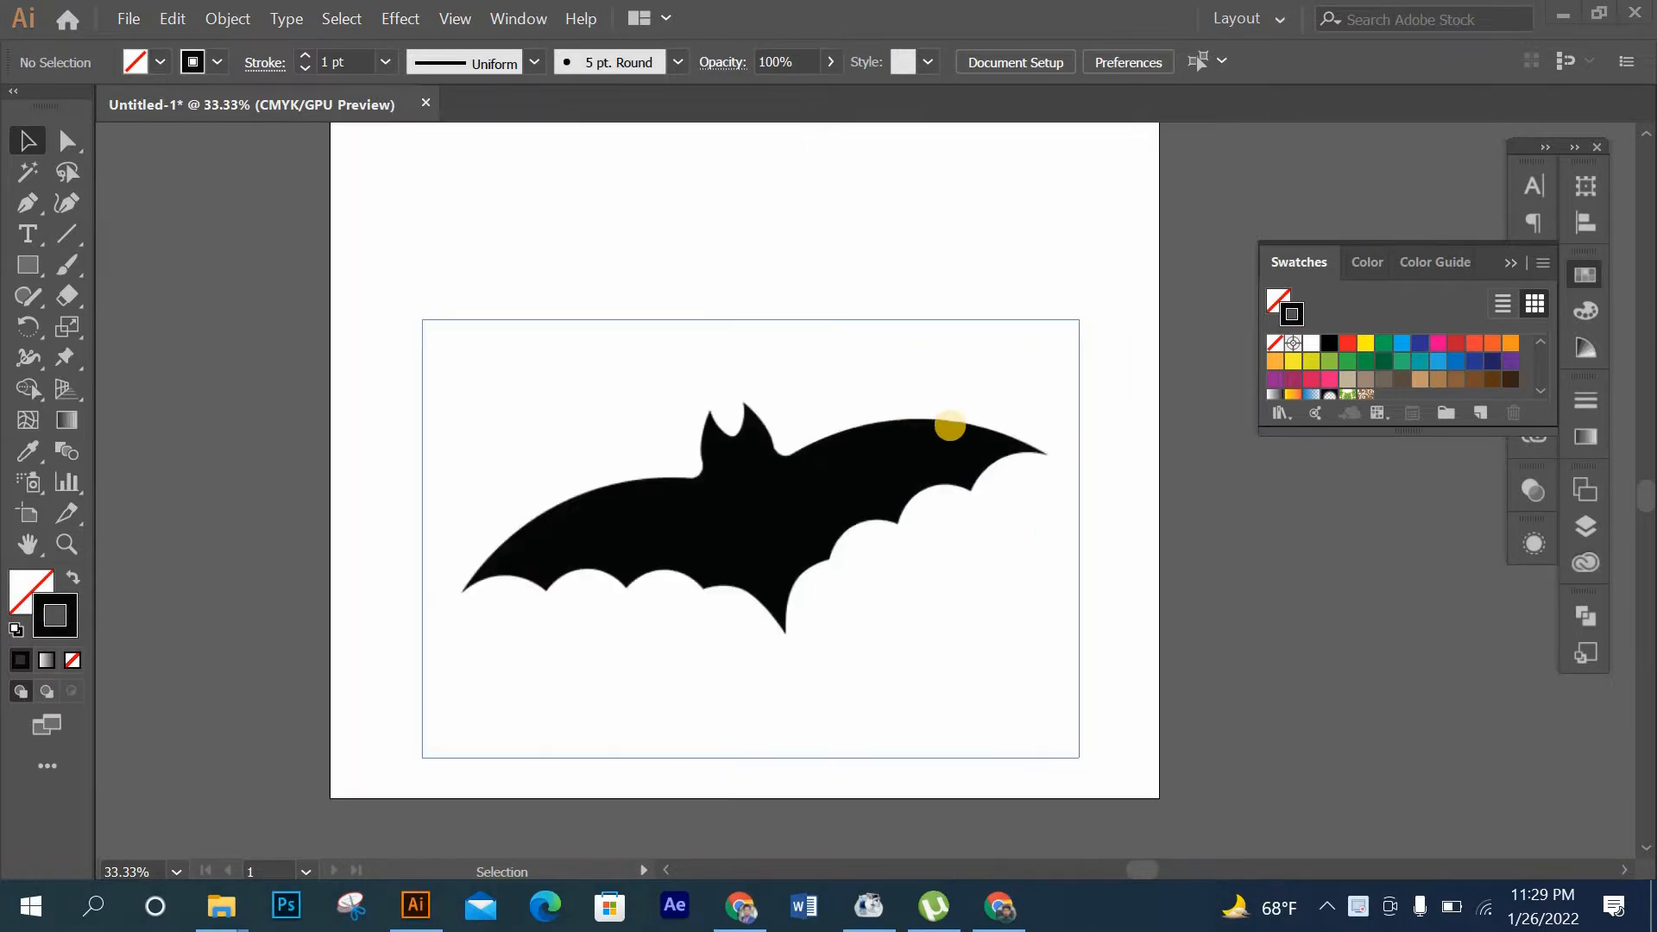
# Set the stroke colour to red and collapse the swatches to uncover the bat's wing.
pyautogui.click(1353, 347)
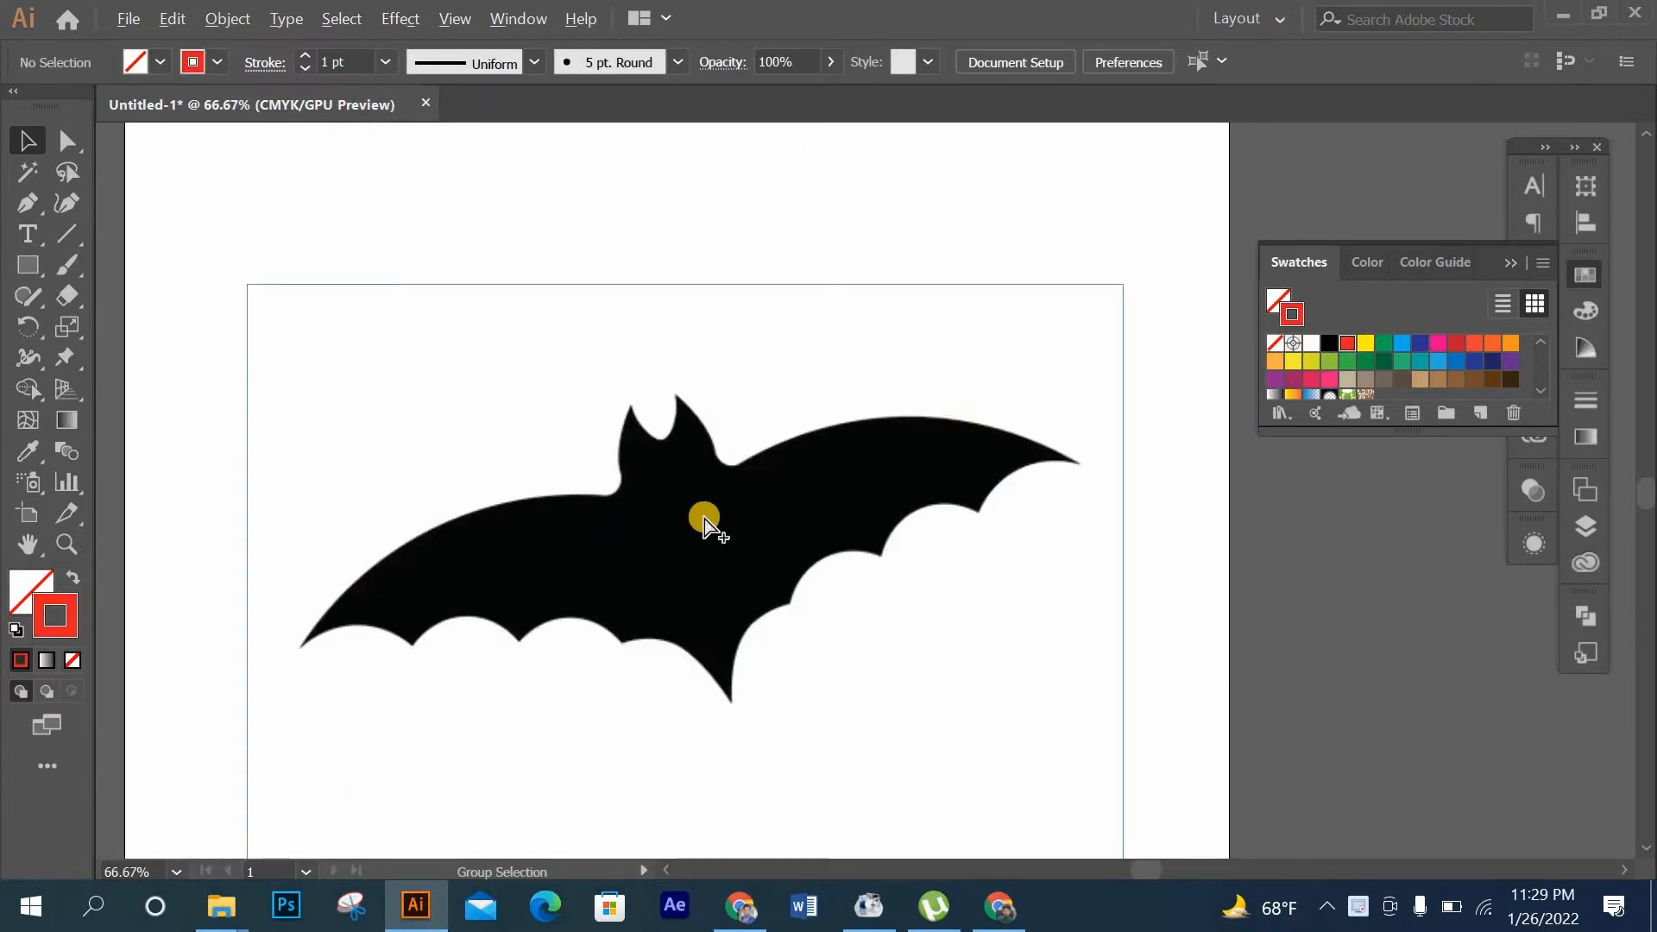
pyautogui.keyDown('alt'); pyautogui.scroll(1, 683, 521); pyautogui.keyUp('alt')
pyautogui.scroll(1, 1057, 373)
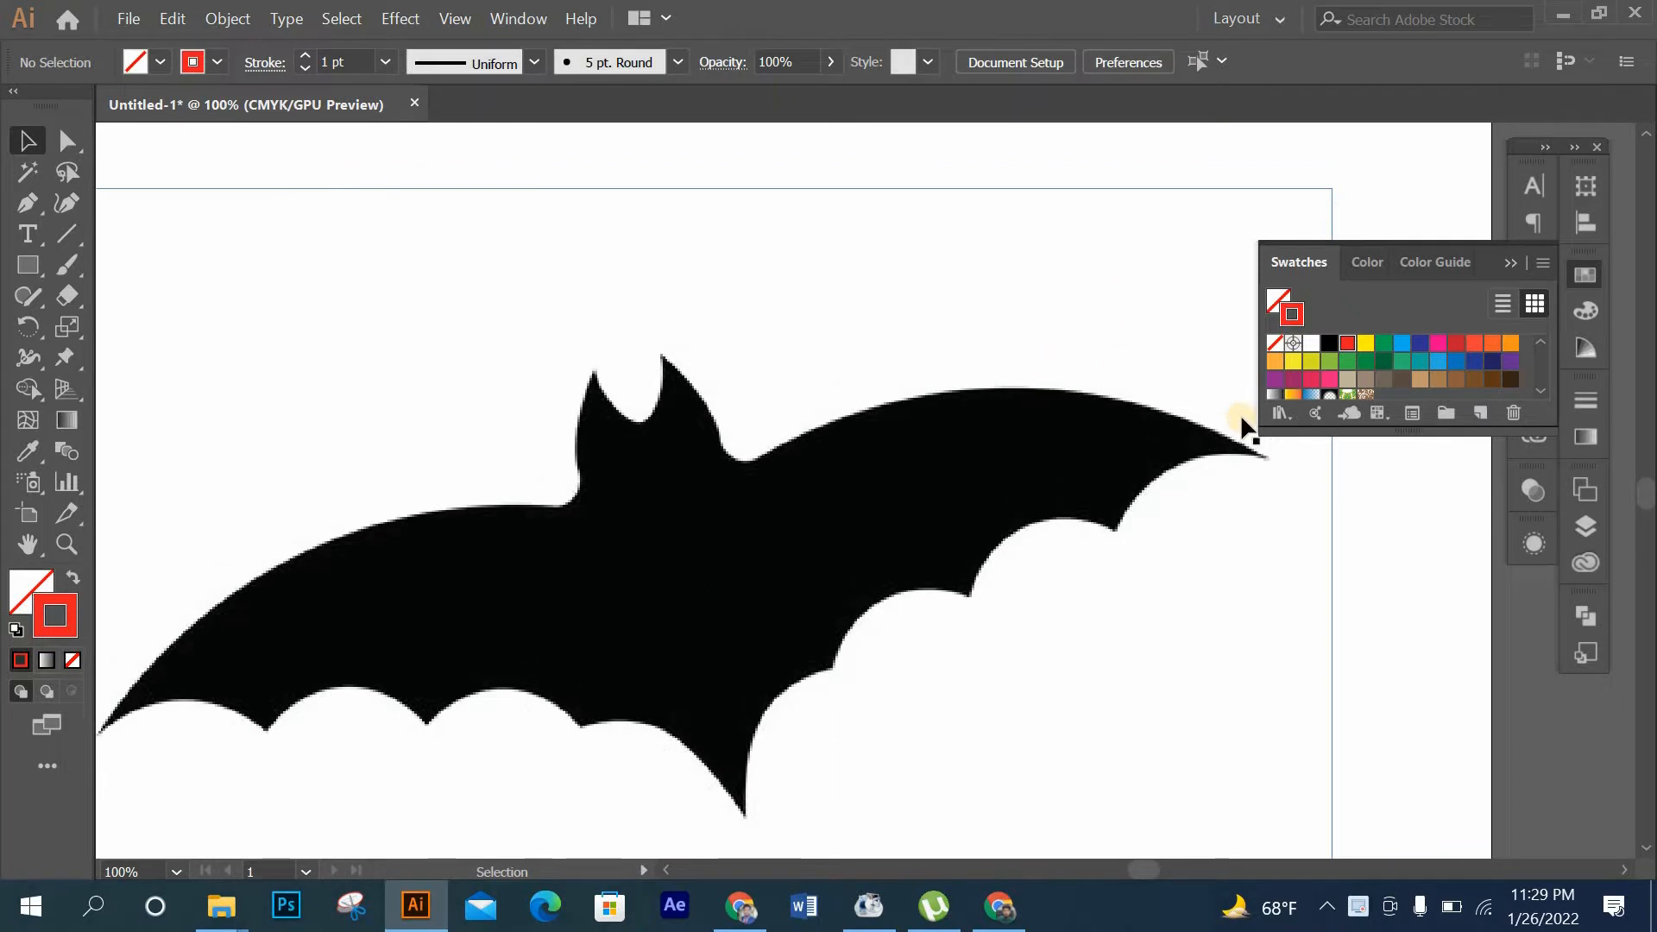
pyautogui.click(1511, 263)
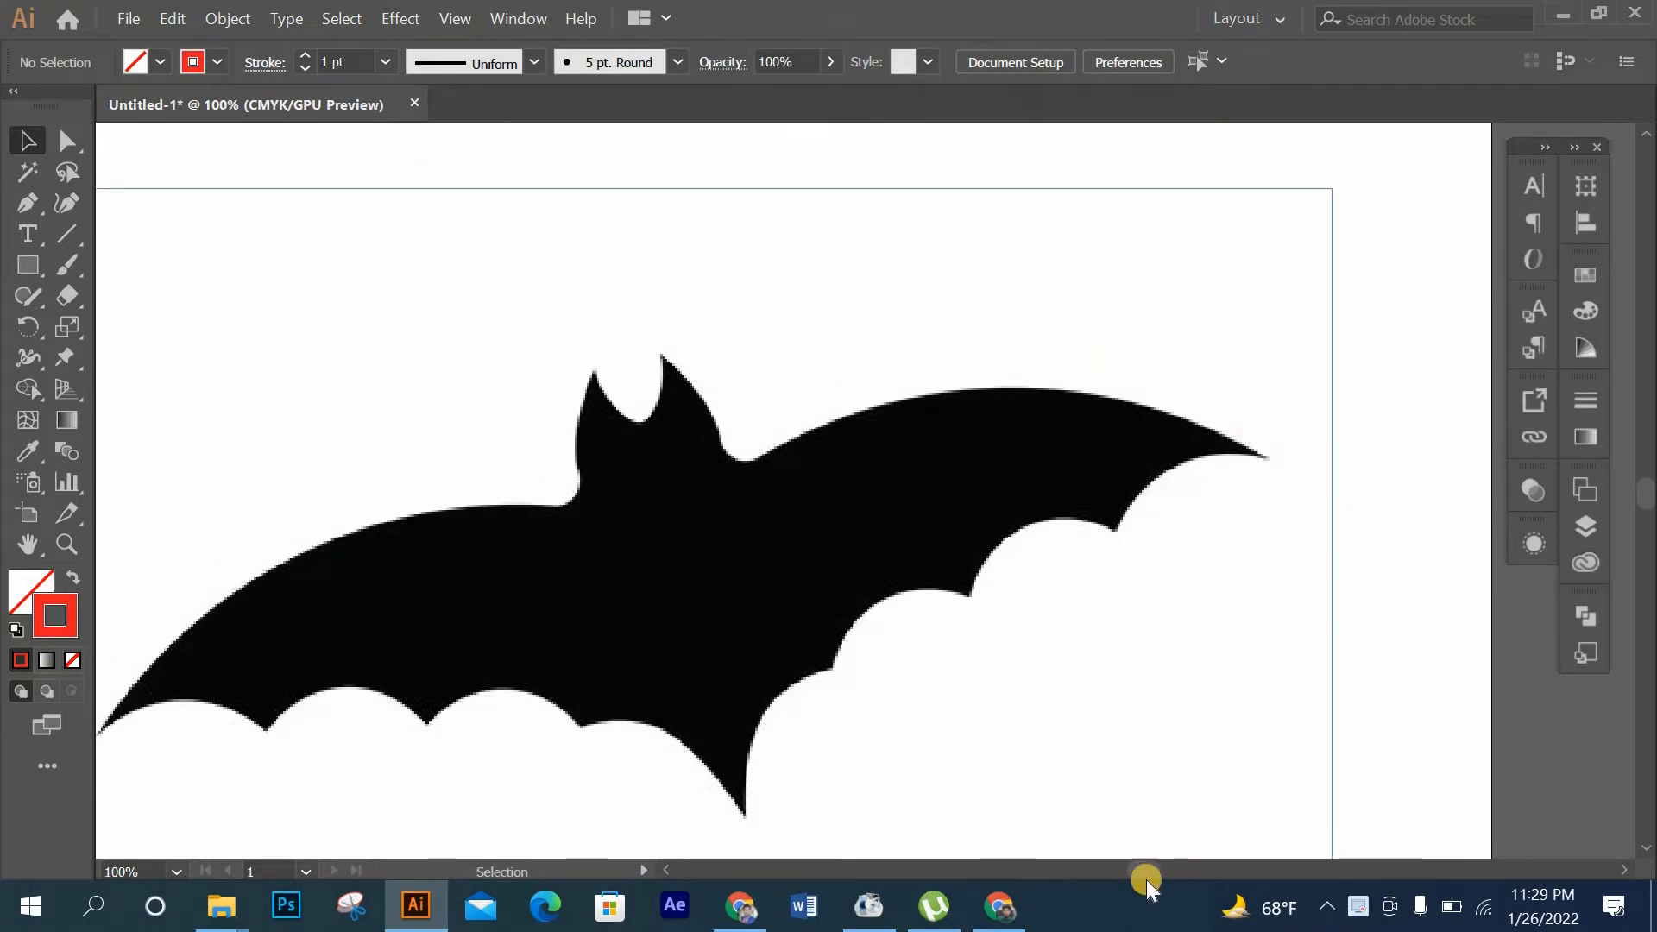
pyautogui.moveTo(1128, 869)
pyautogui.mouseDown()
pyautogui.moveTo(1141, 867)
pyautogui.moveTo(1122, 868)
pyautogui.mouseUp()
# Start a straight-segment Pen path at the bat's left wing tip, over the left wing joint and both ear tips to the right wing joint.
pyautogui.click(29, 198)
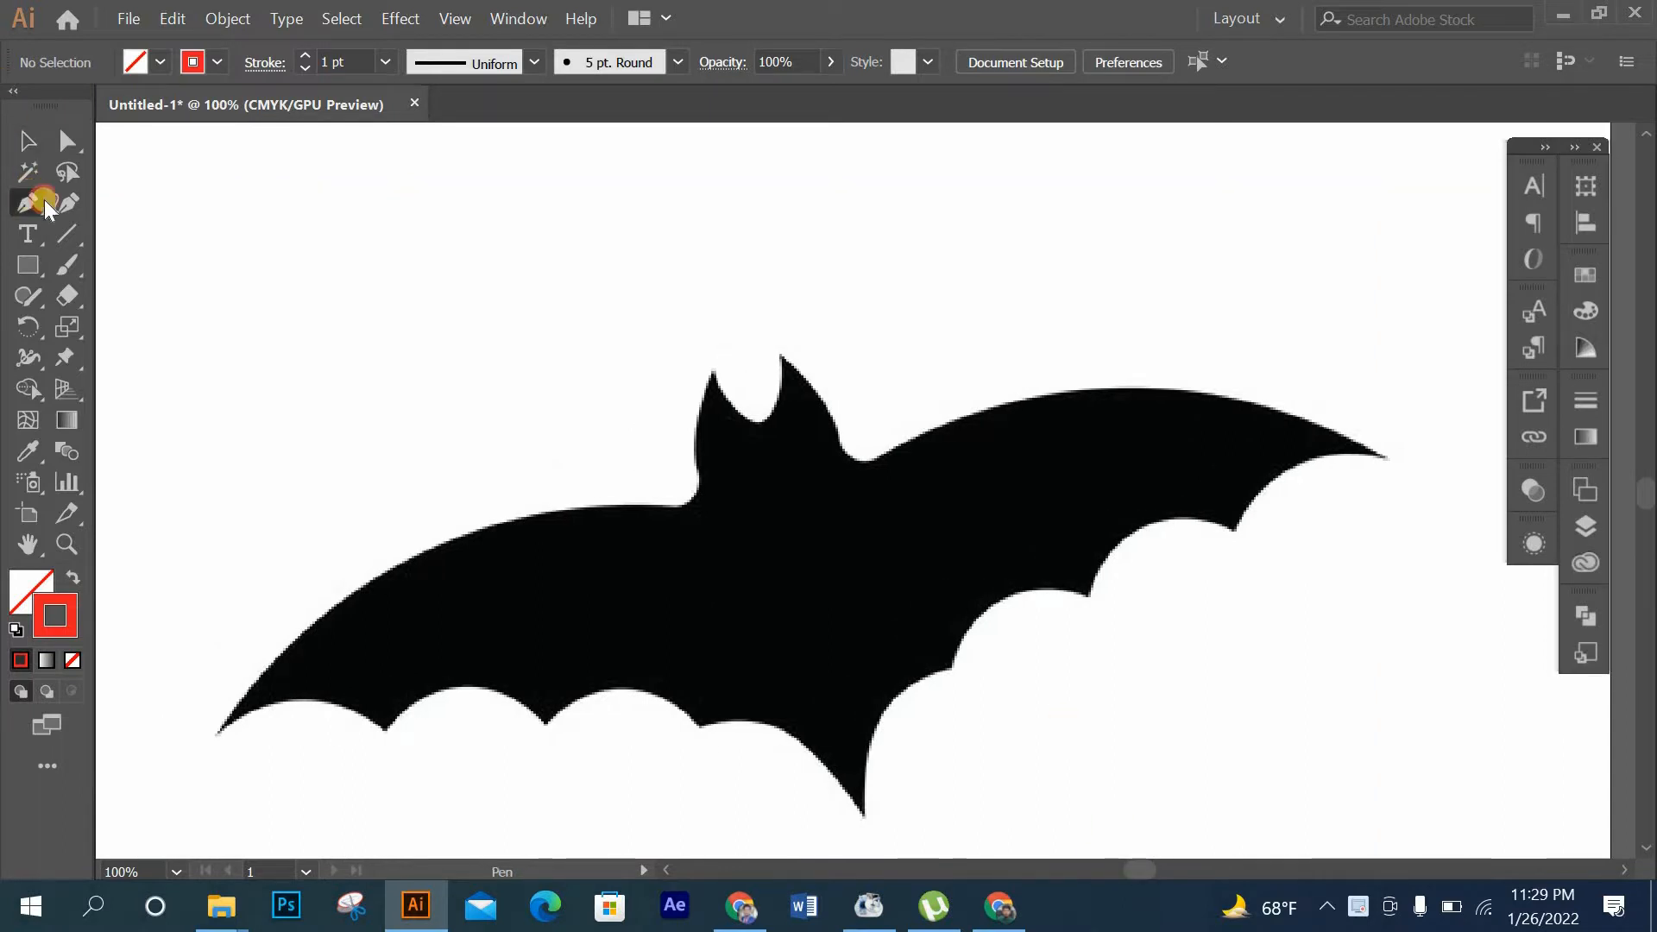
pyautogui.scroll(-1, 293, 647)
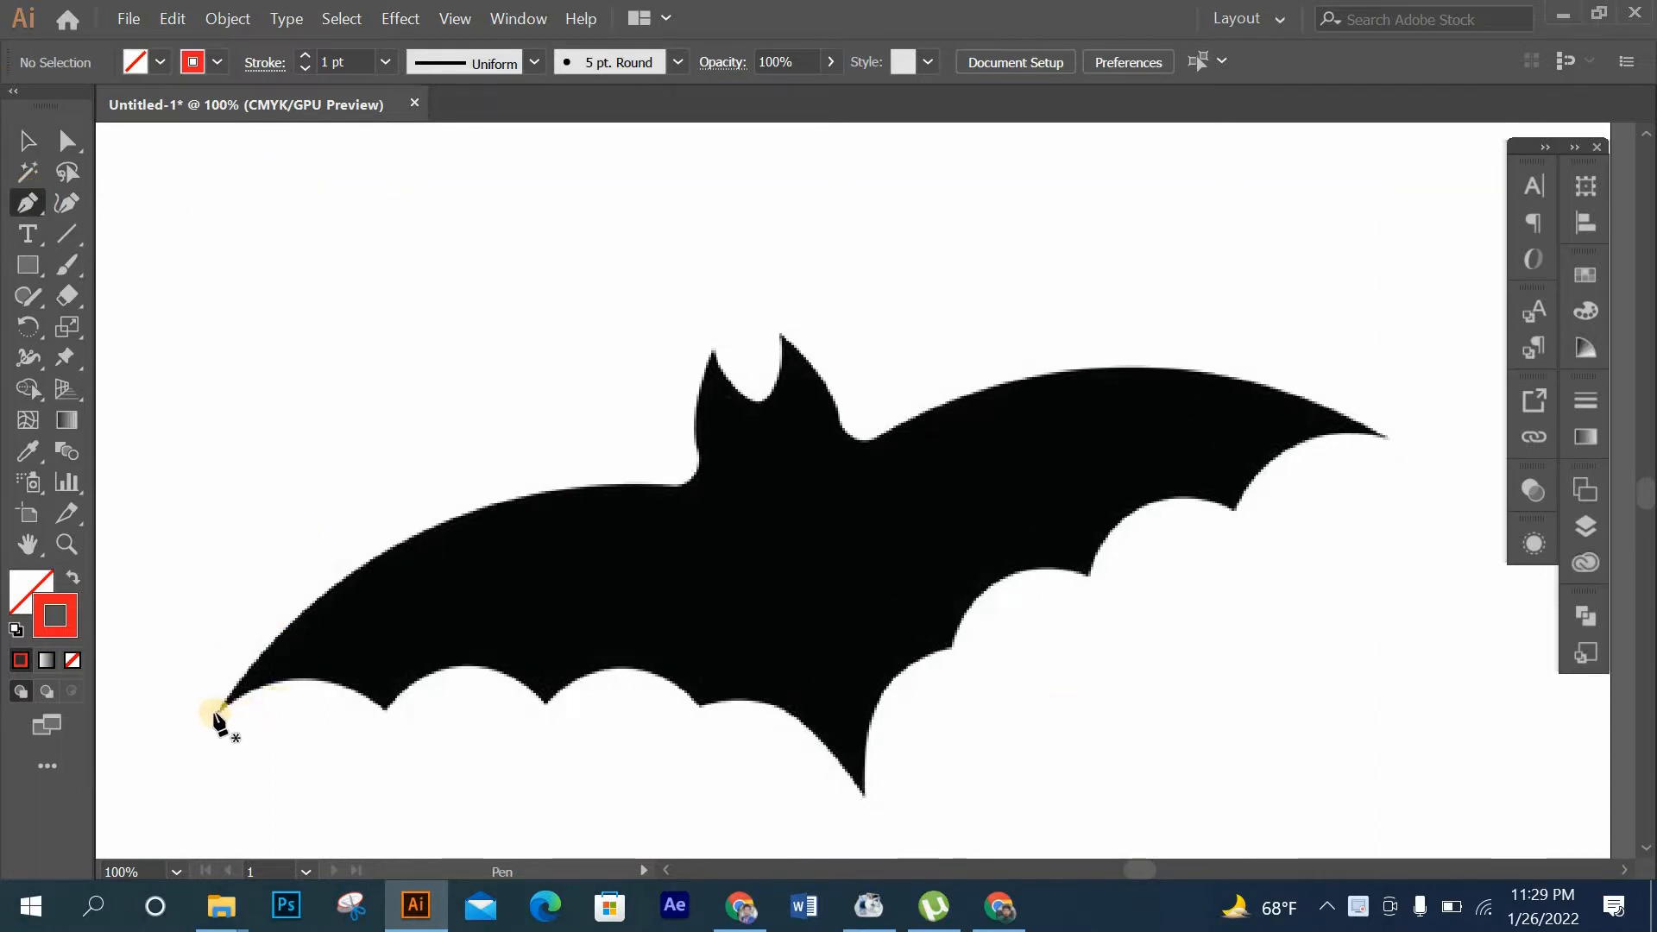
pyautogui.click(674, 484)
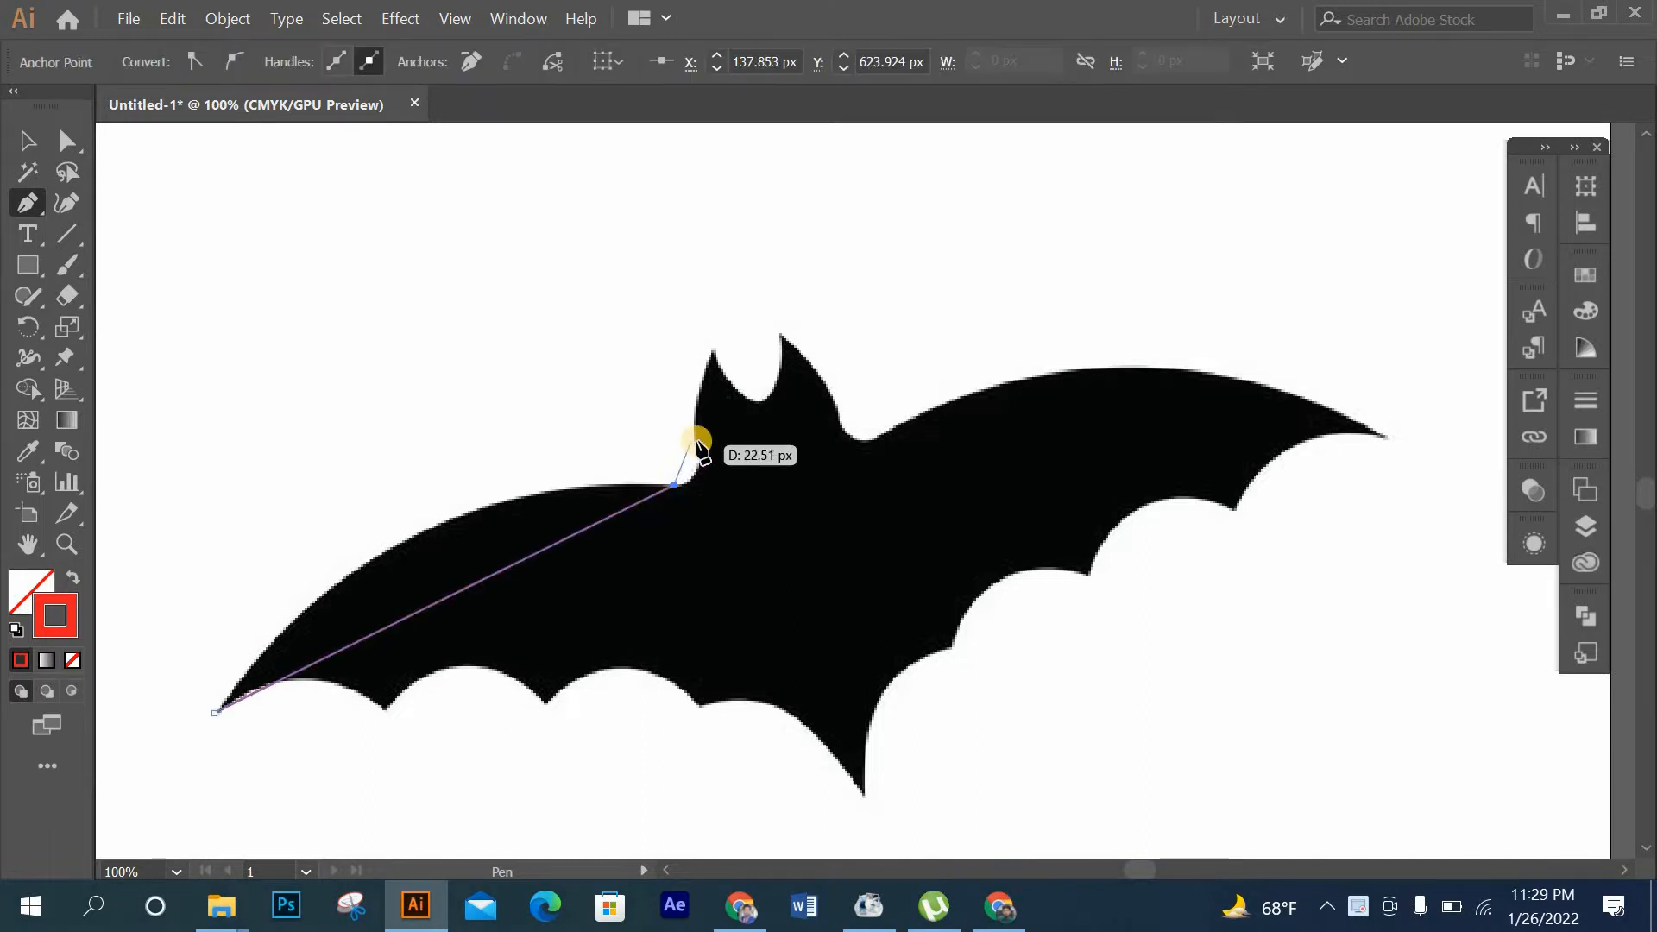
pyautogui.click(696, 447)
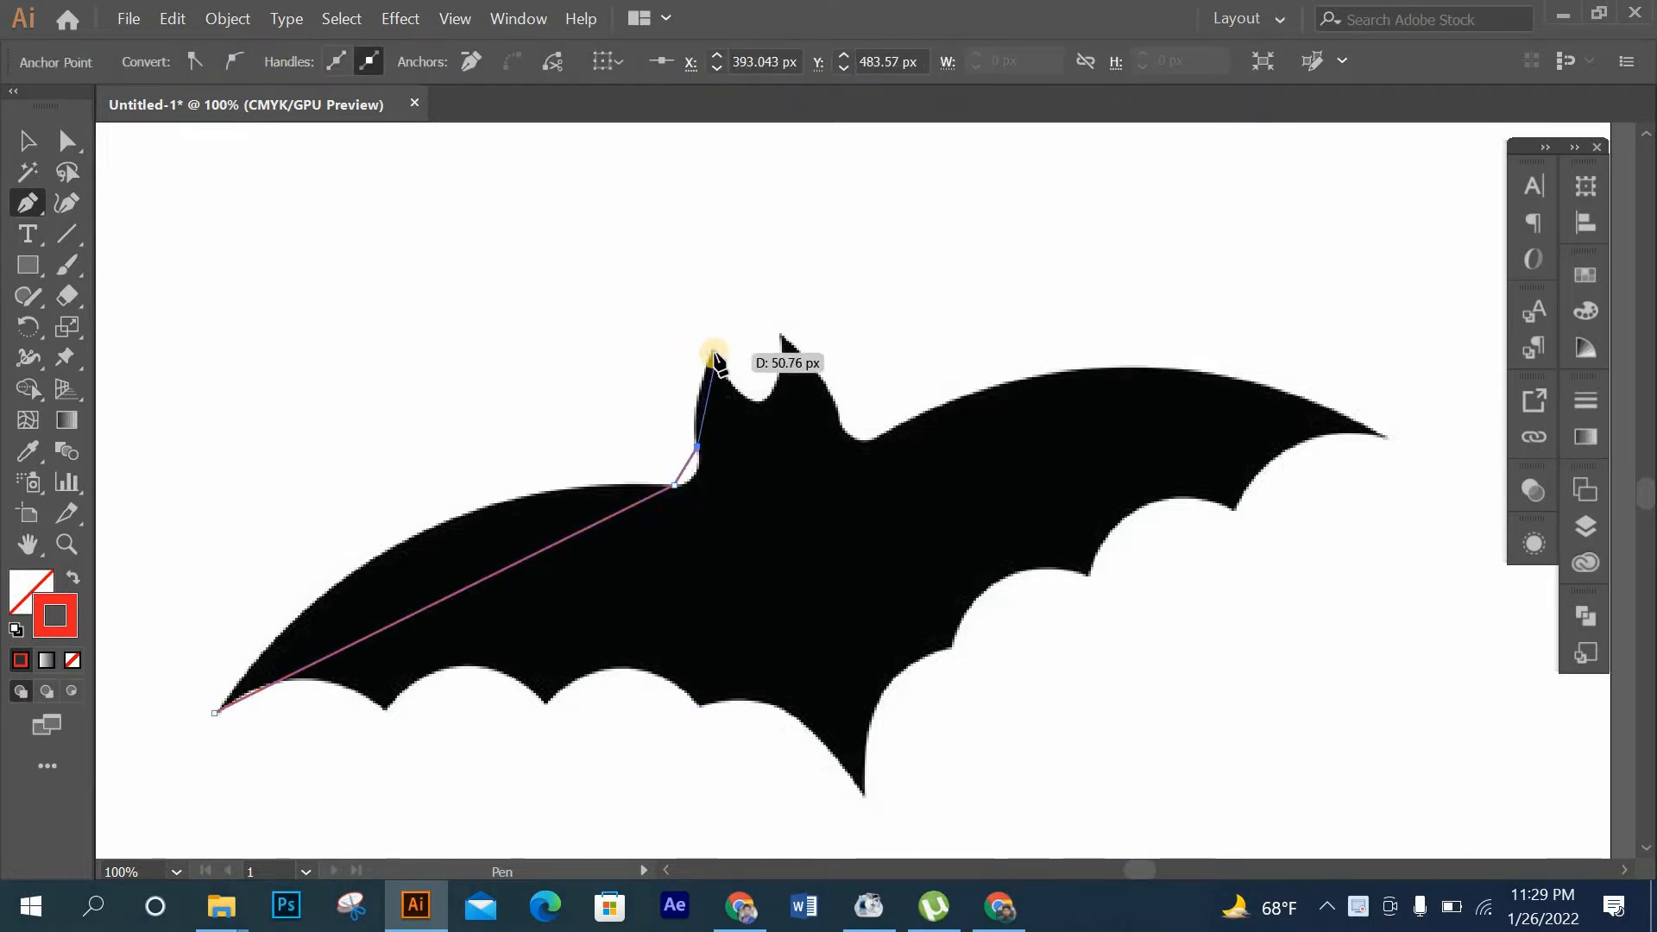
pyautogui.click(712, 353)
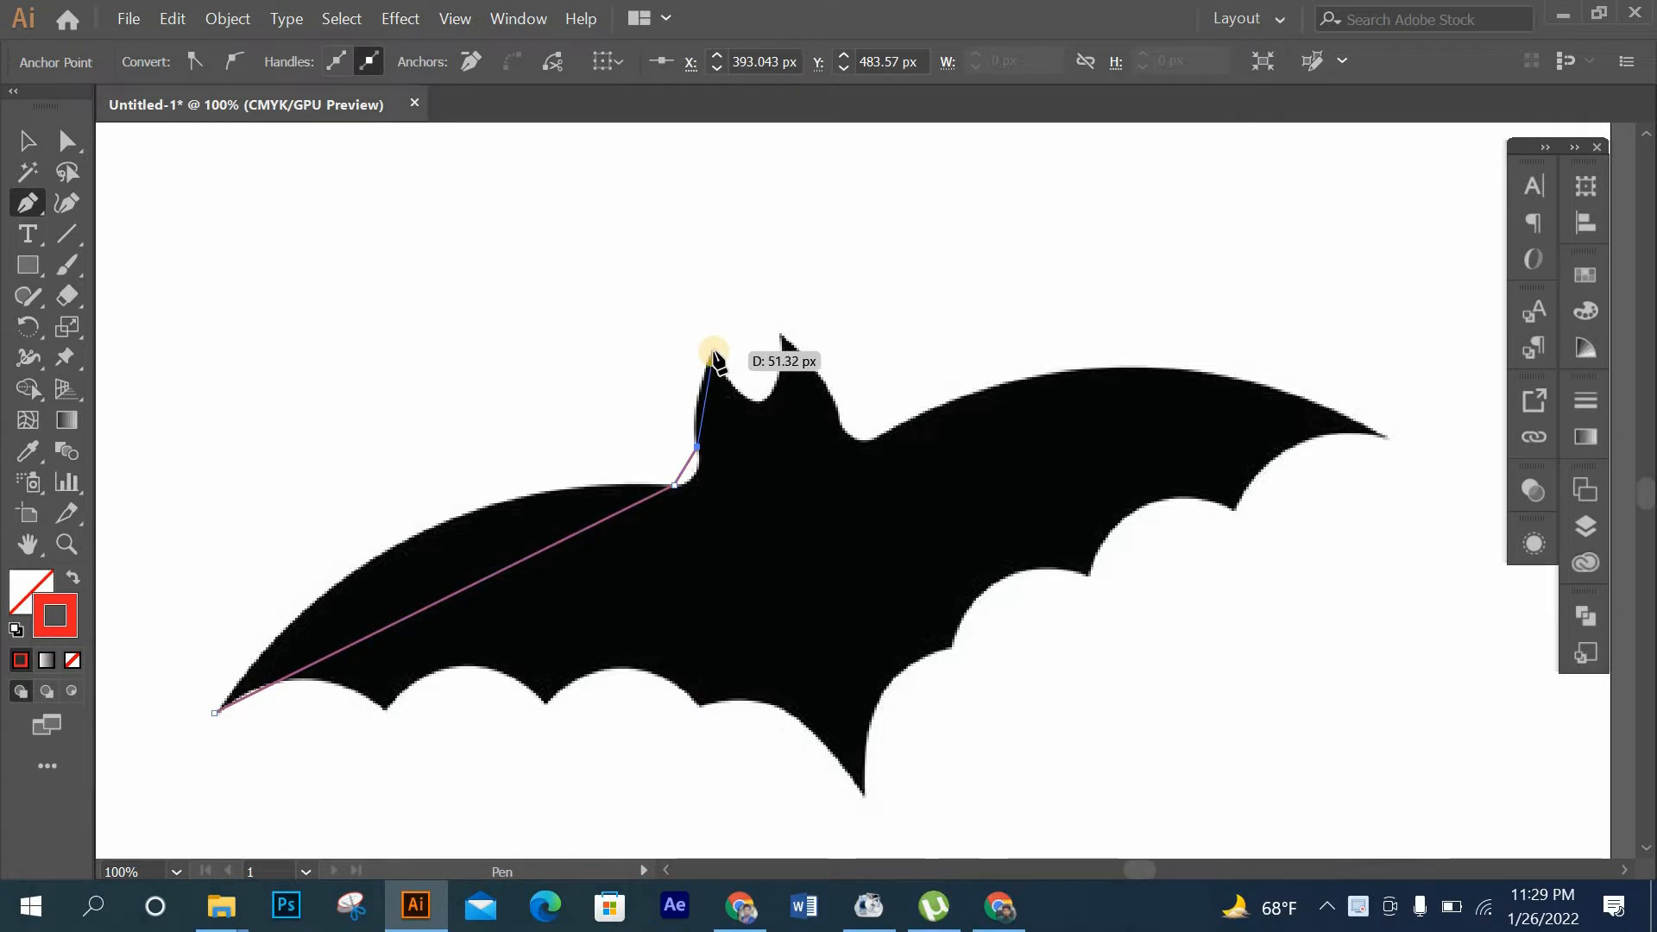
pyautogui.click(782, 334)
pyautogui.click(838, 423)
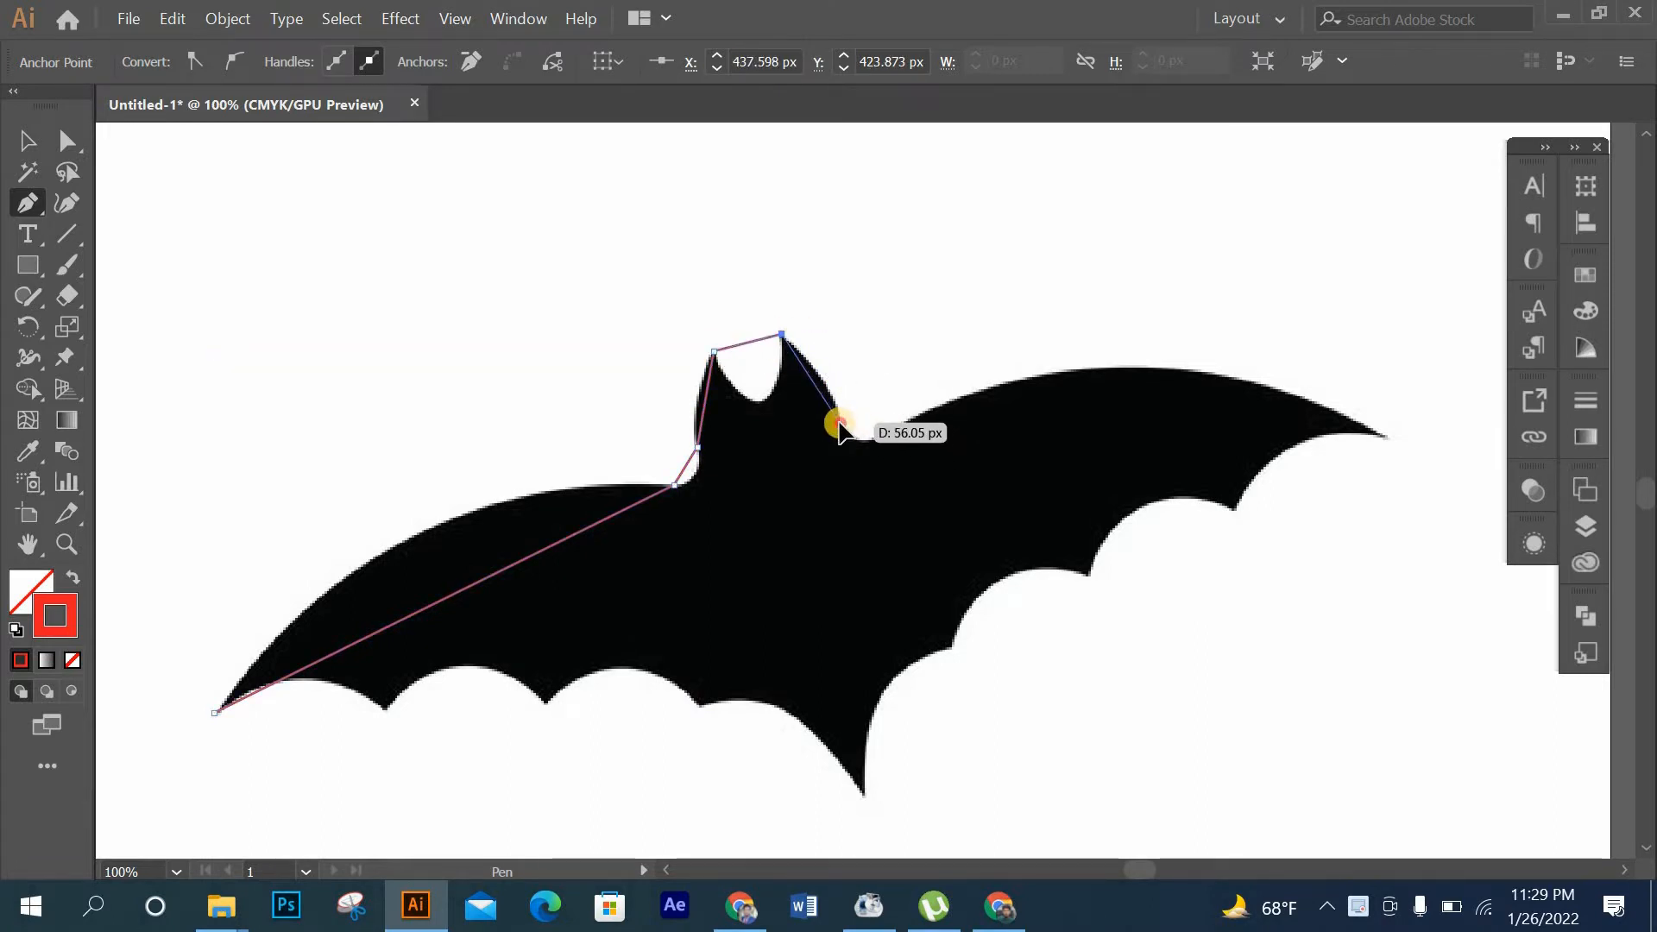
pyautogui.click(884, 431)
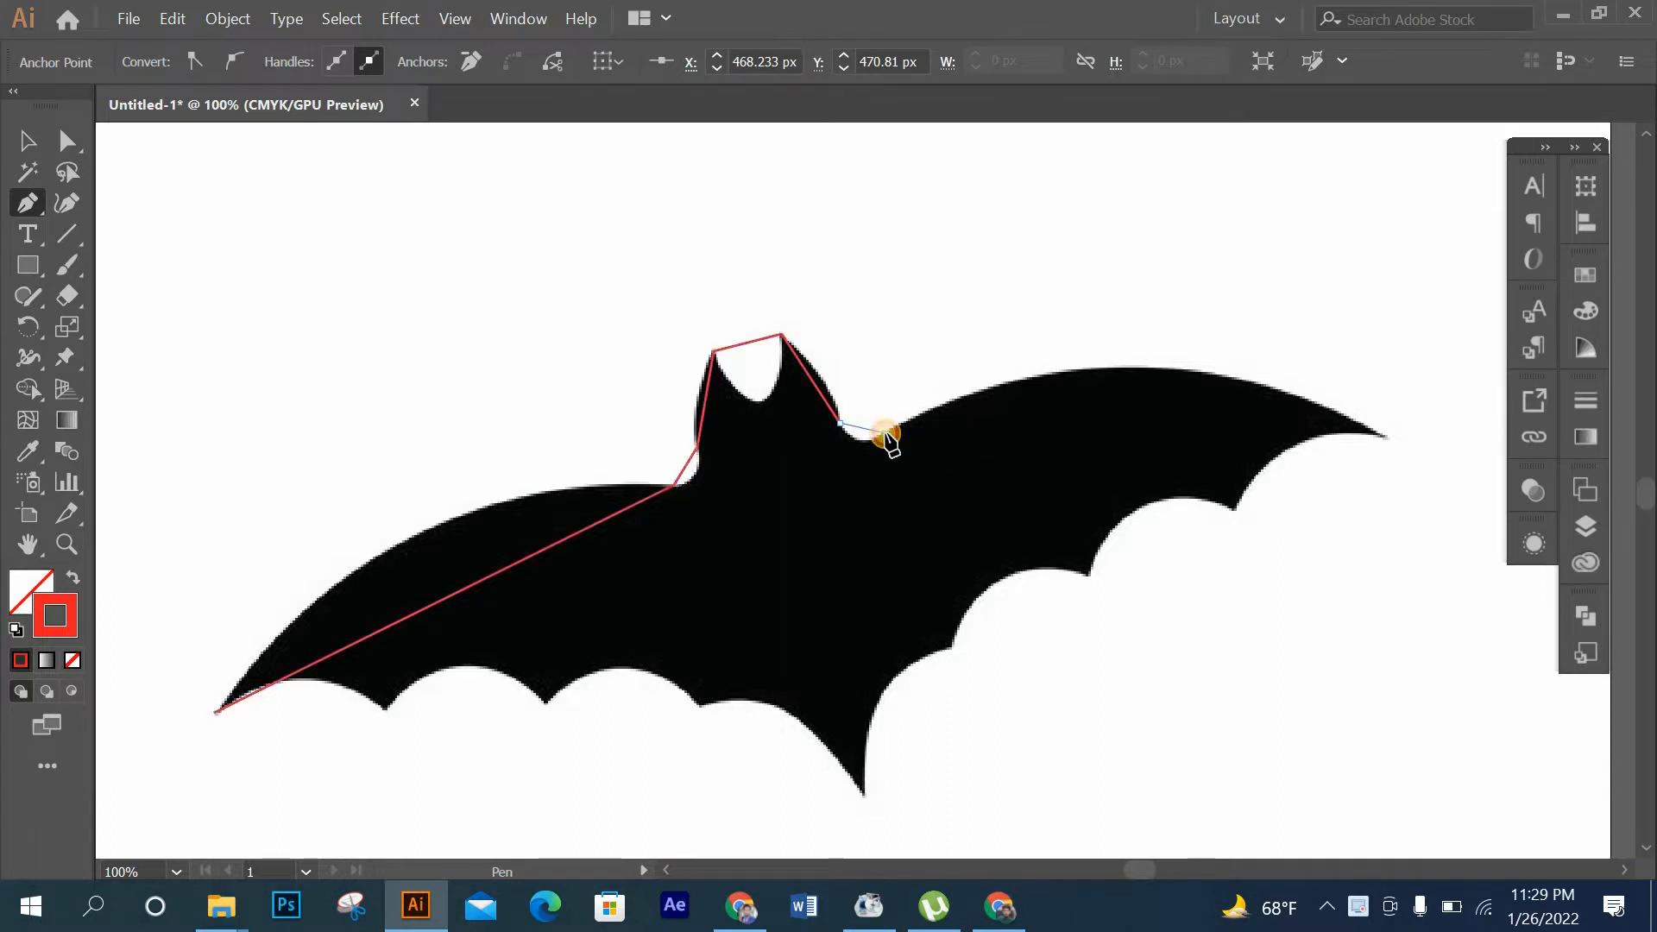
# Continue the path to the right wing tip, through each lower scallop point and the tail tip, and close it at the left wing tip.
pyautogui.click(1381, 434)
pyautogui.click(1235, 510)
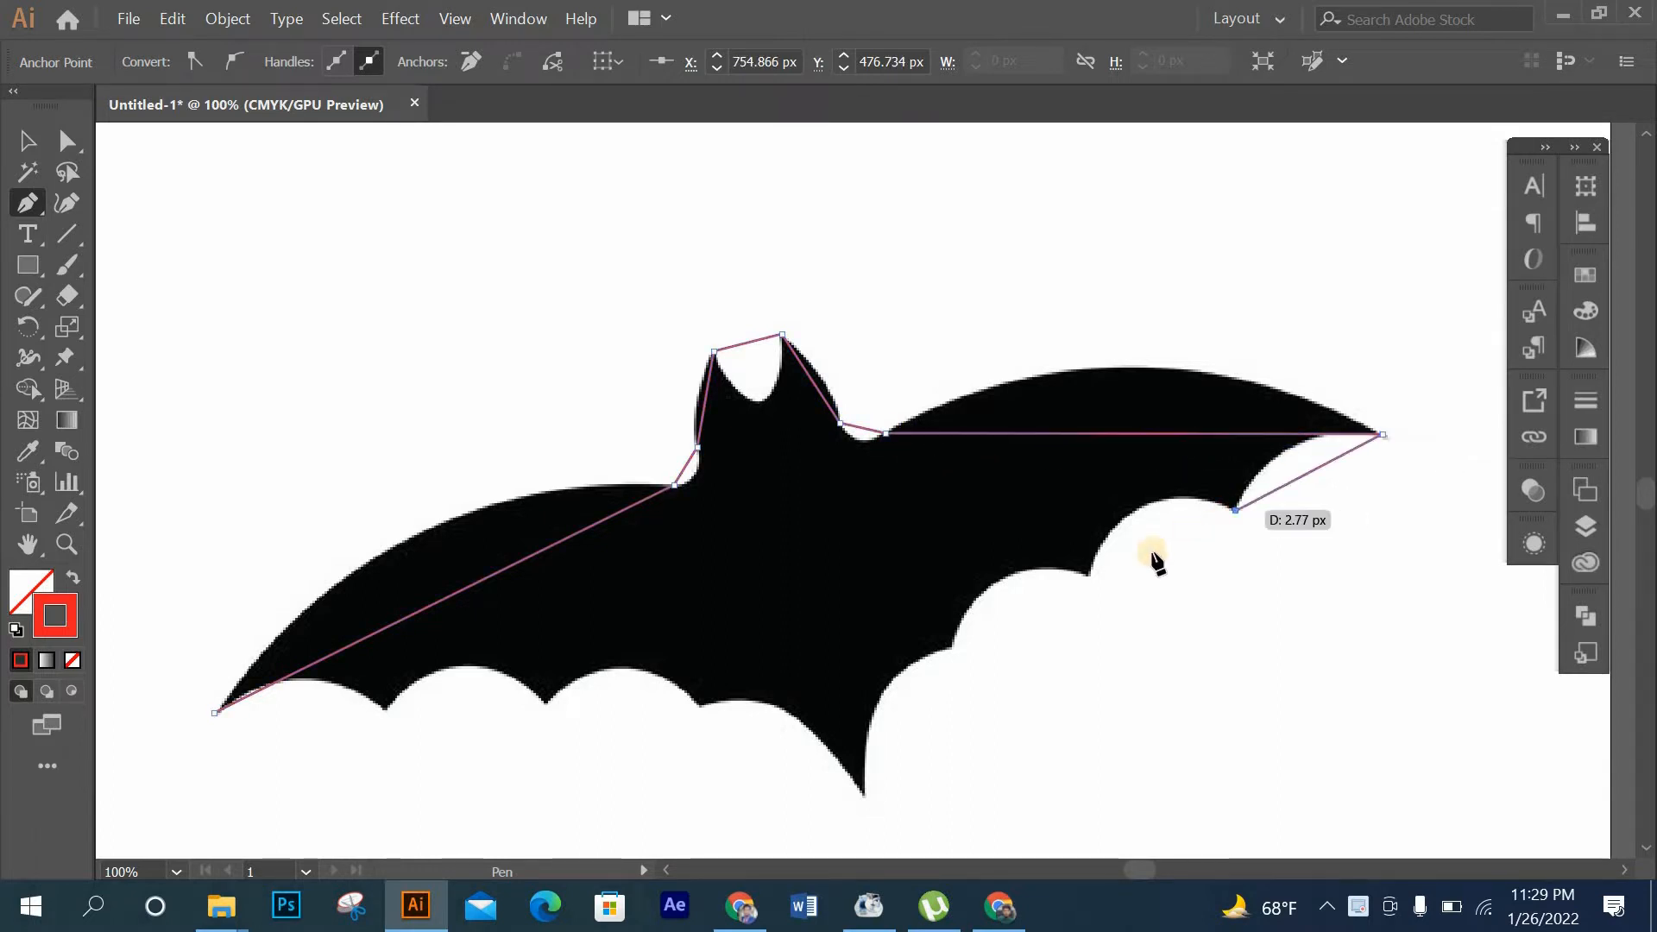
pyautogui.click(1086, 572)
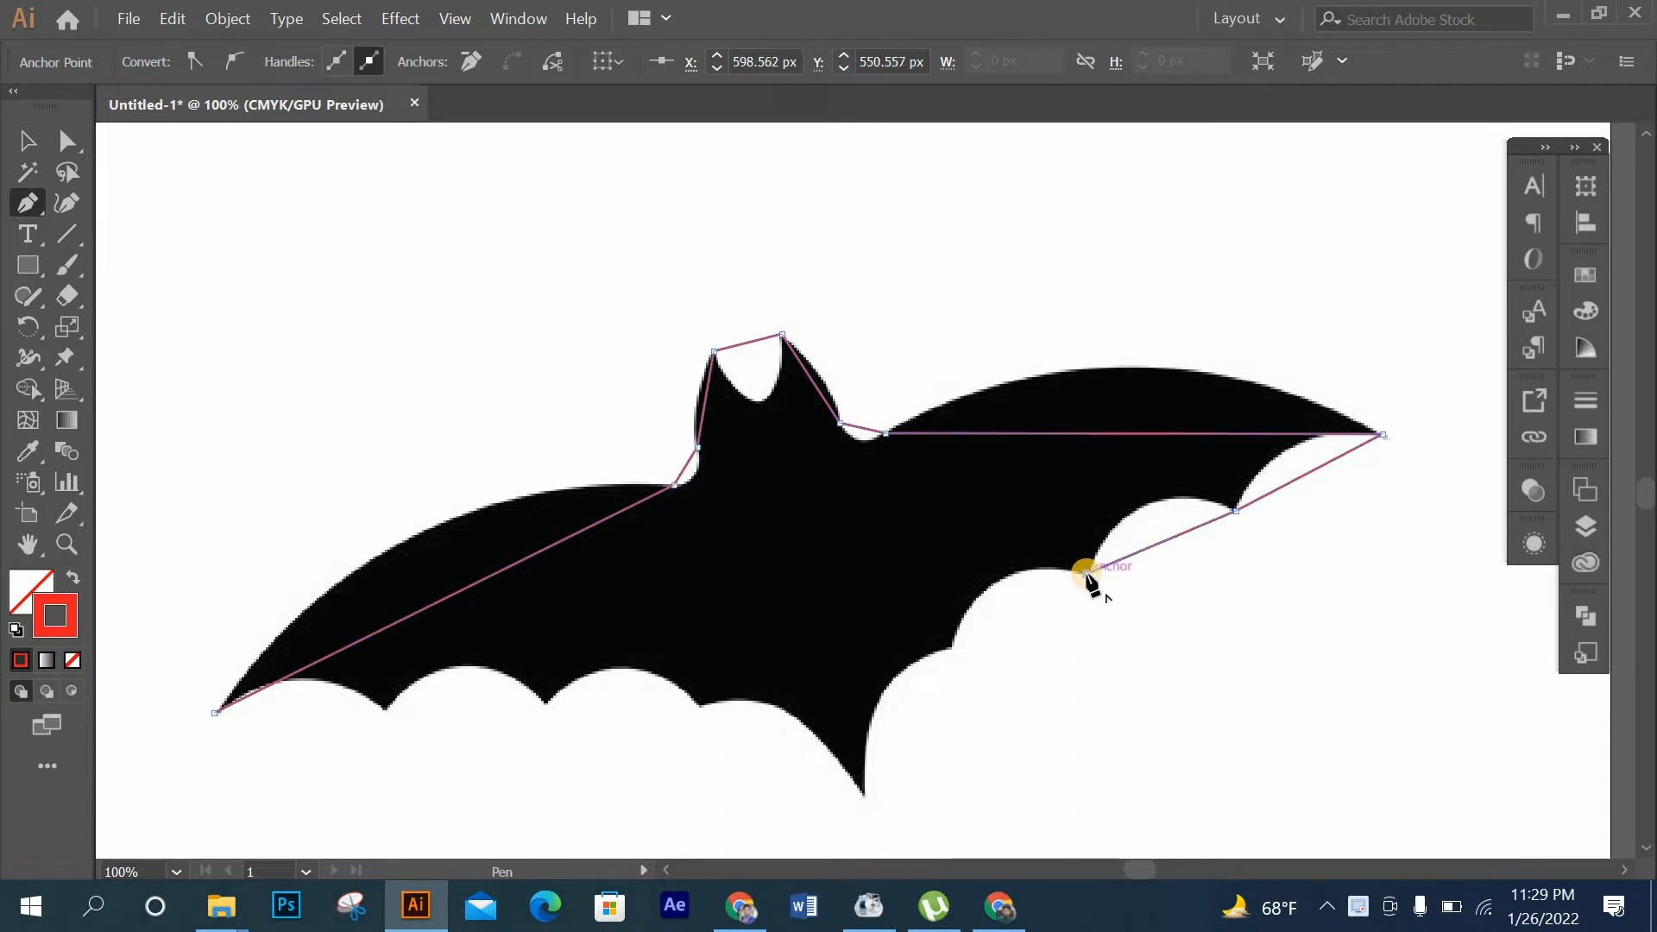
pyautogui.click(949, 646)
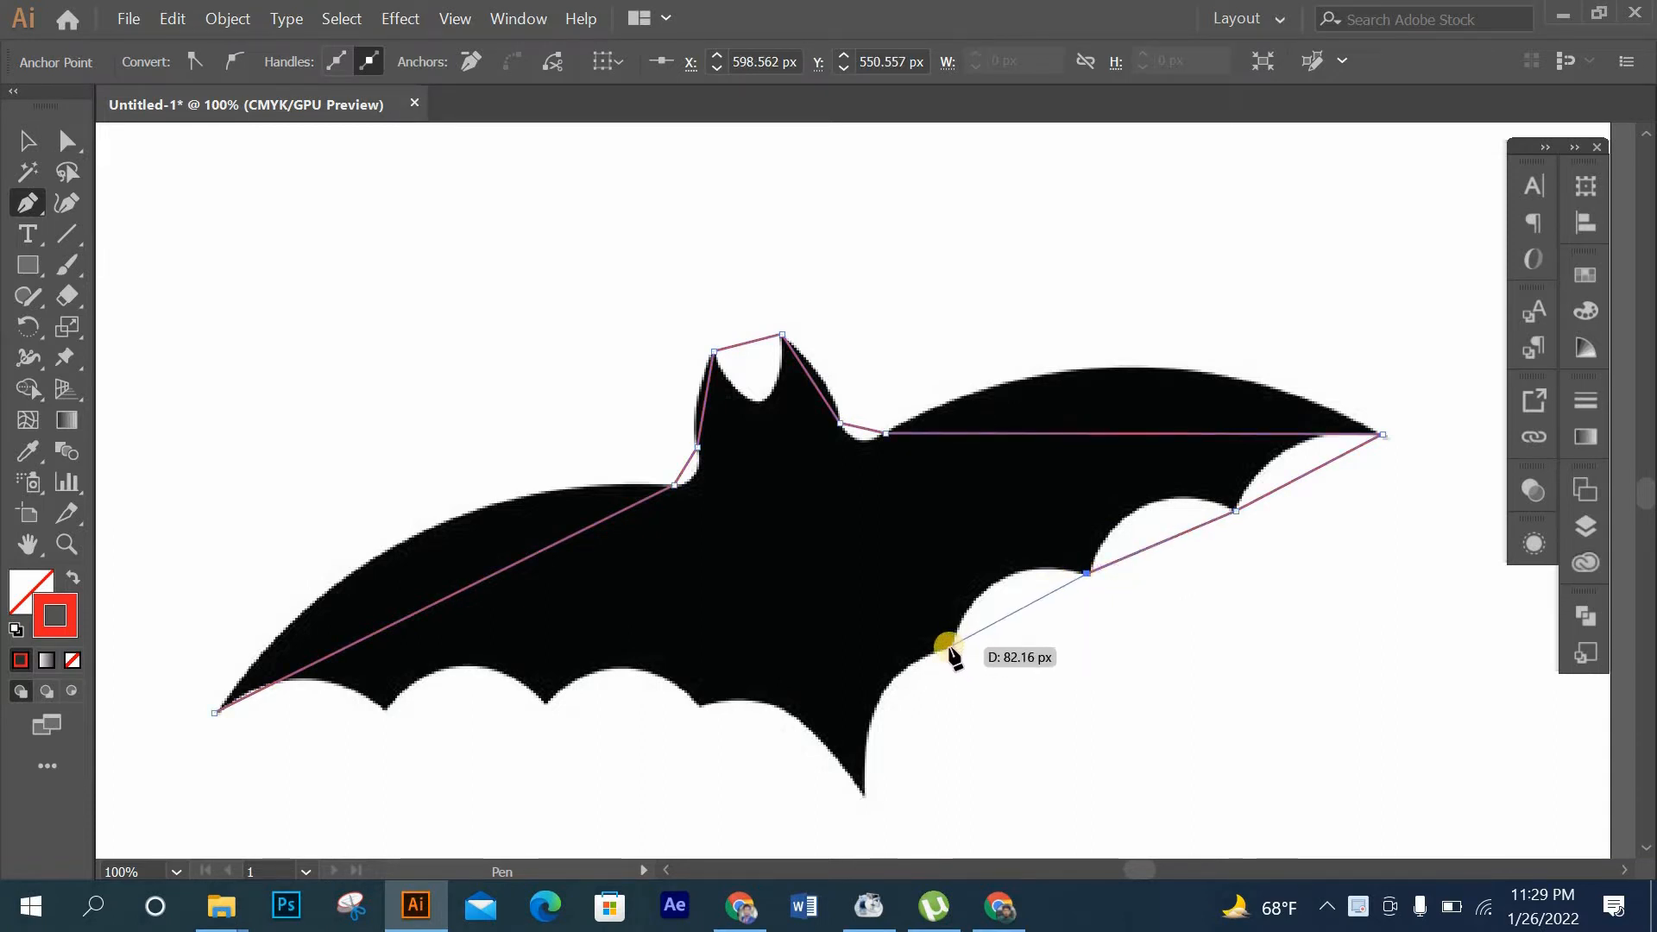
pyautogui.click(863, 791)
pyautogui.click(697, 704)
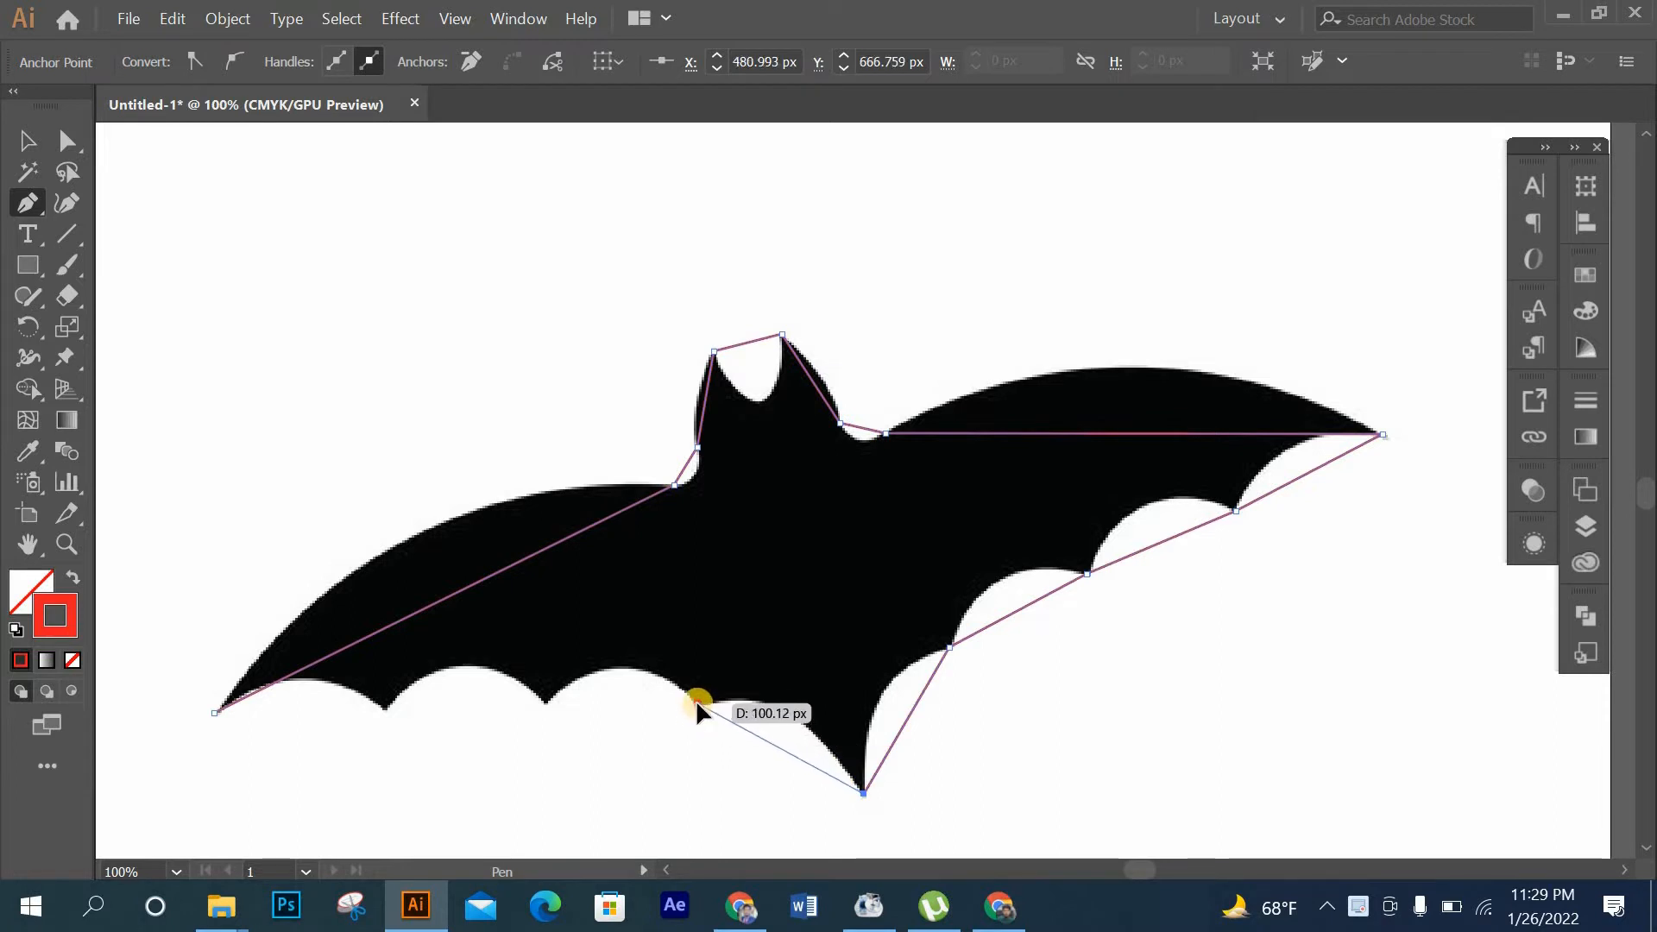
pyautogui.click(546, 703)
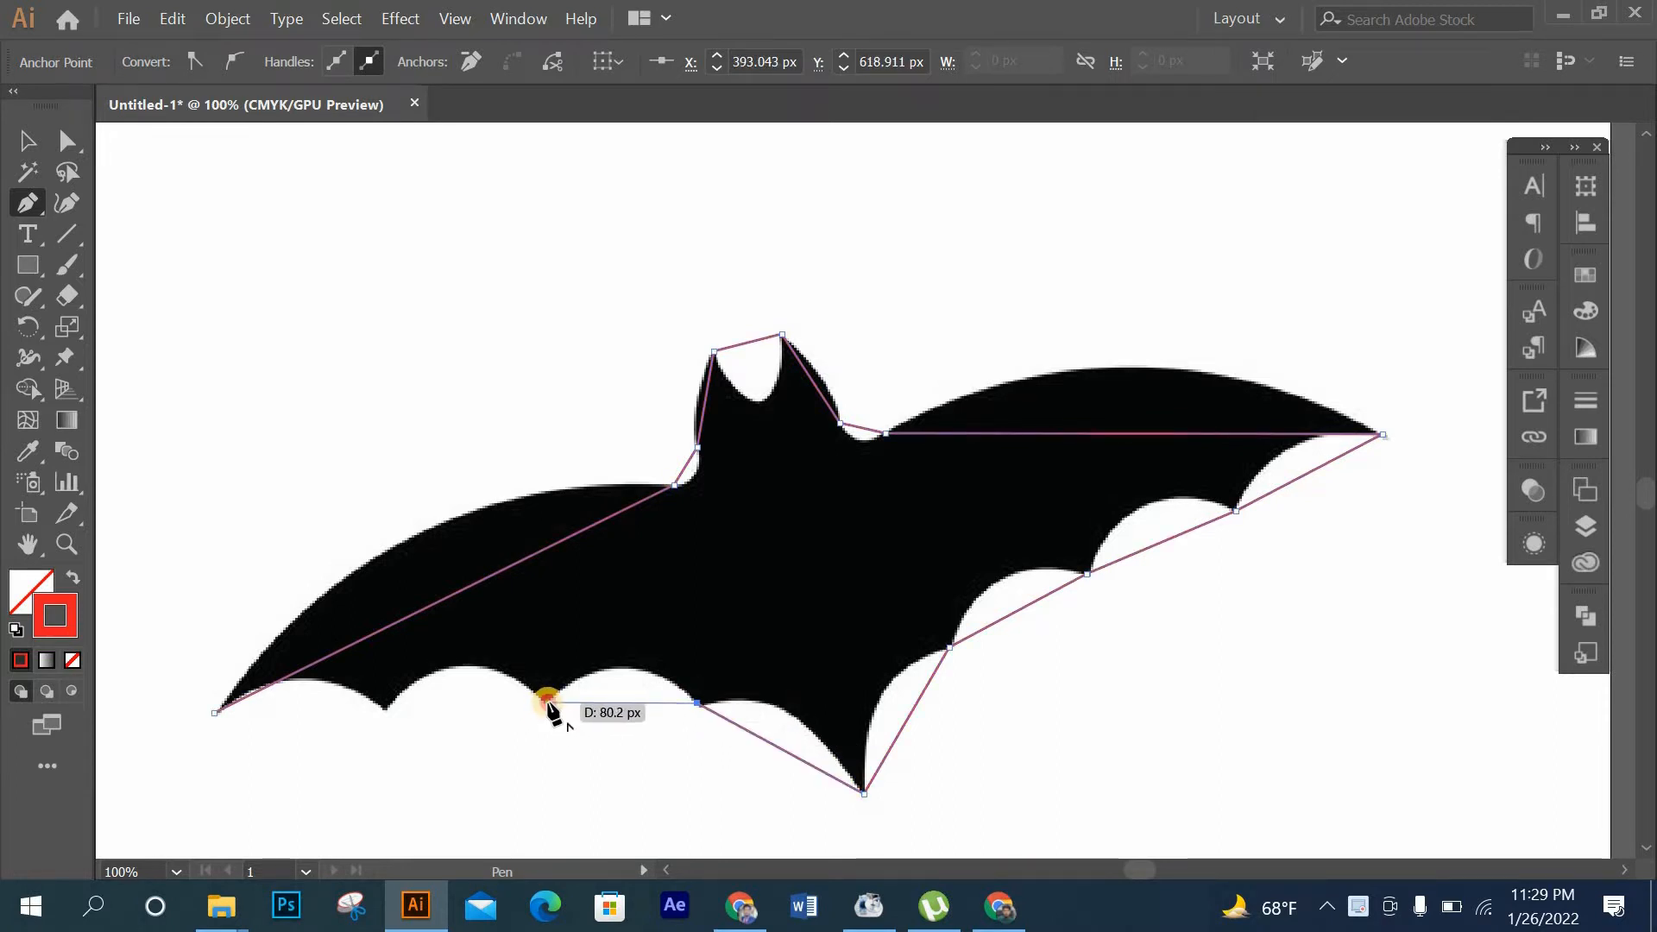
pyautogui.click(381, 708)
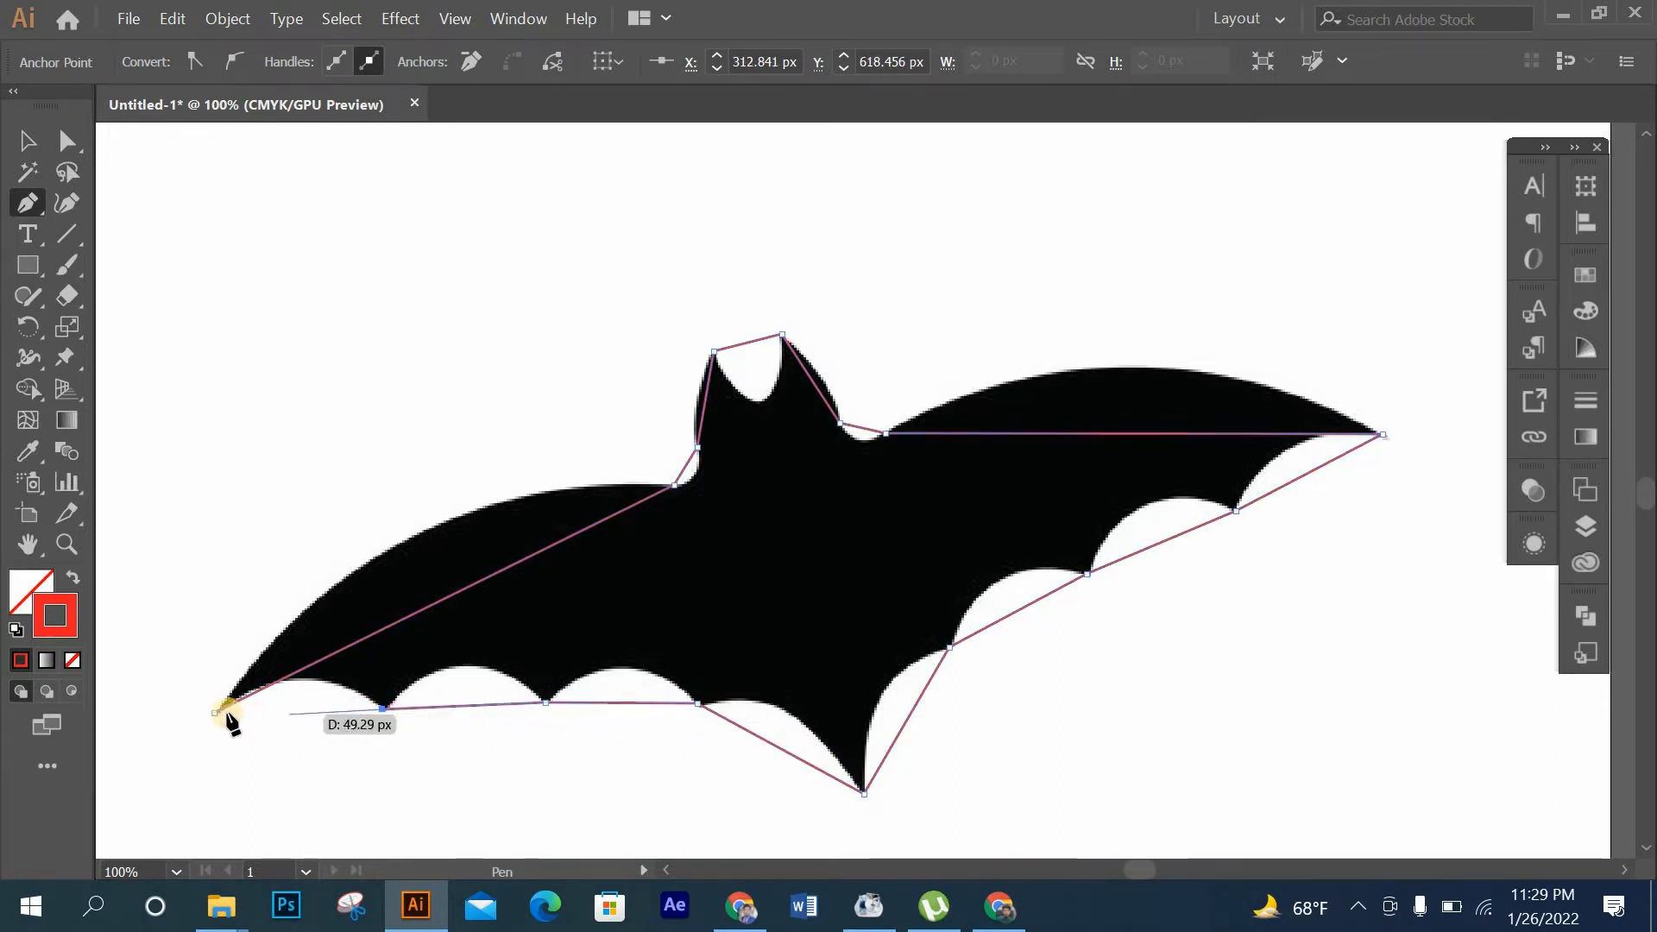
pyautogui.click(216, 713)
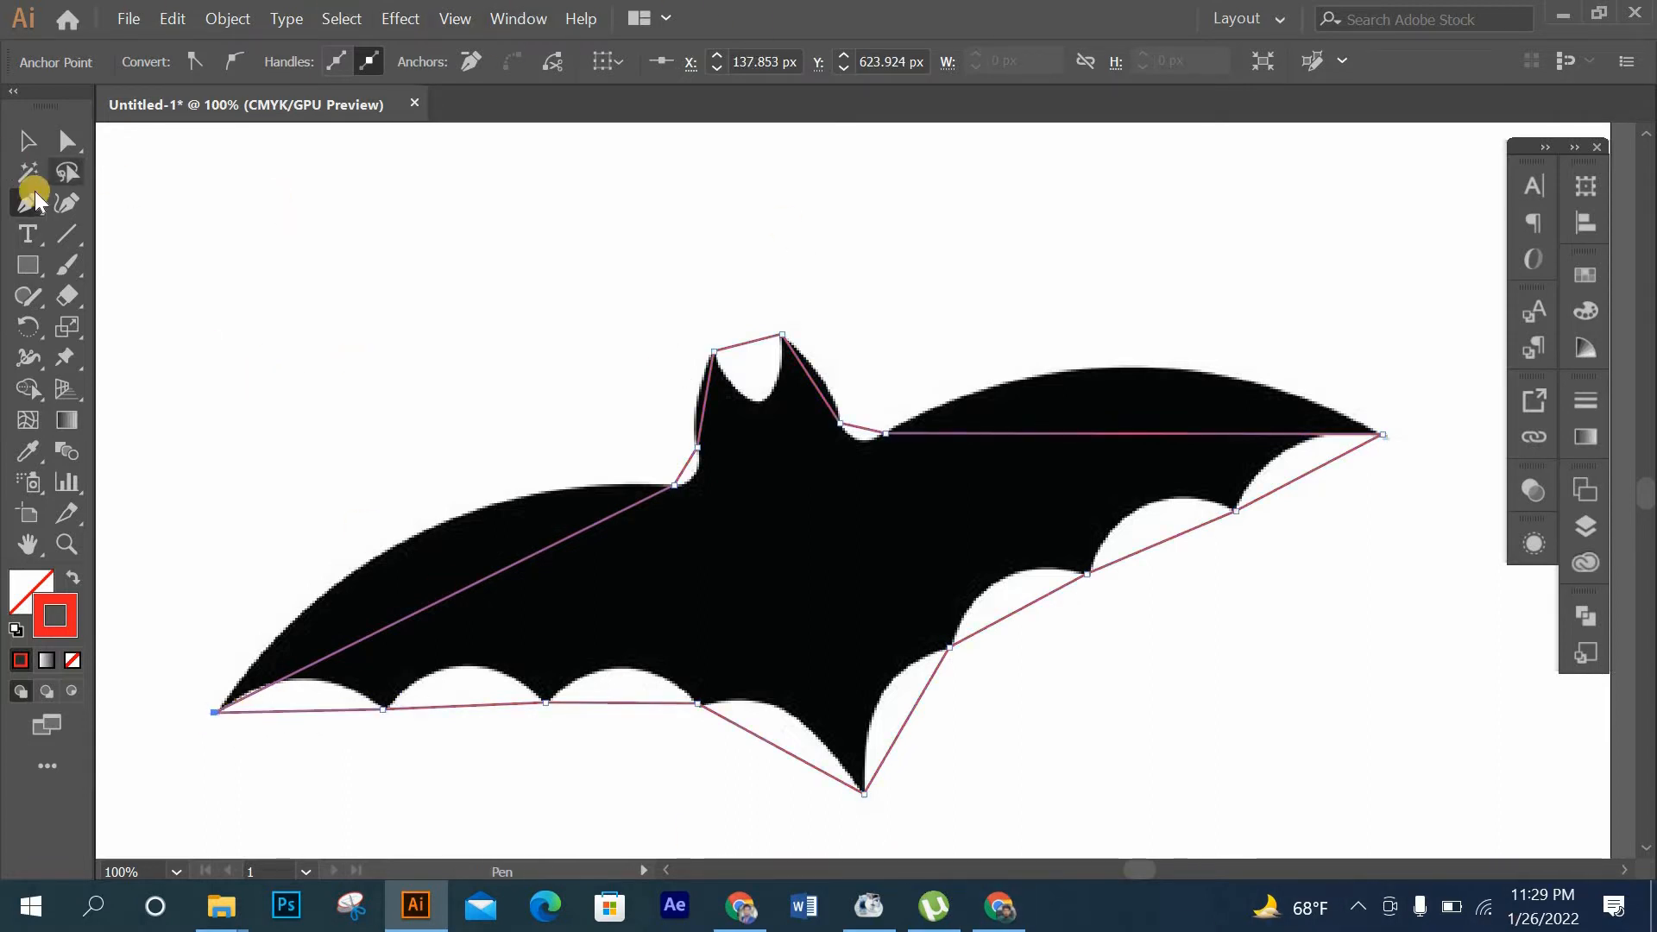
# Bend the left wing's upper segment to the silhouette with the Curvature tool and move the wing tip anchor onto the bat's edge.
pyautogui.click(65, 207)
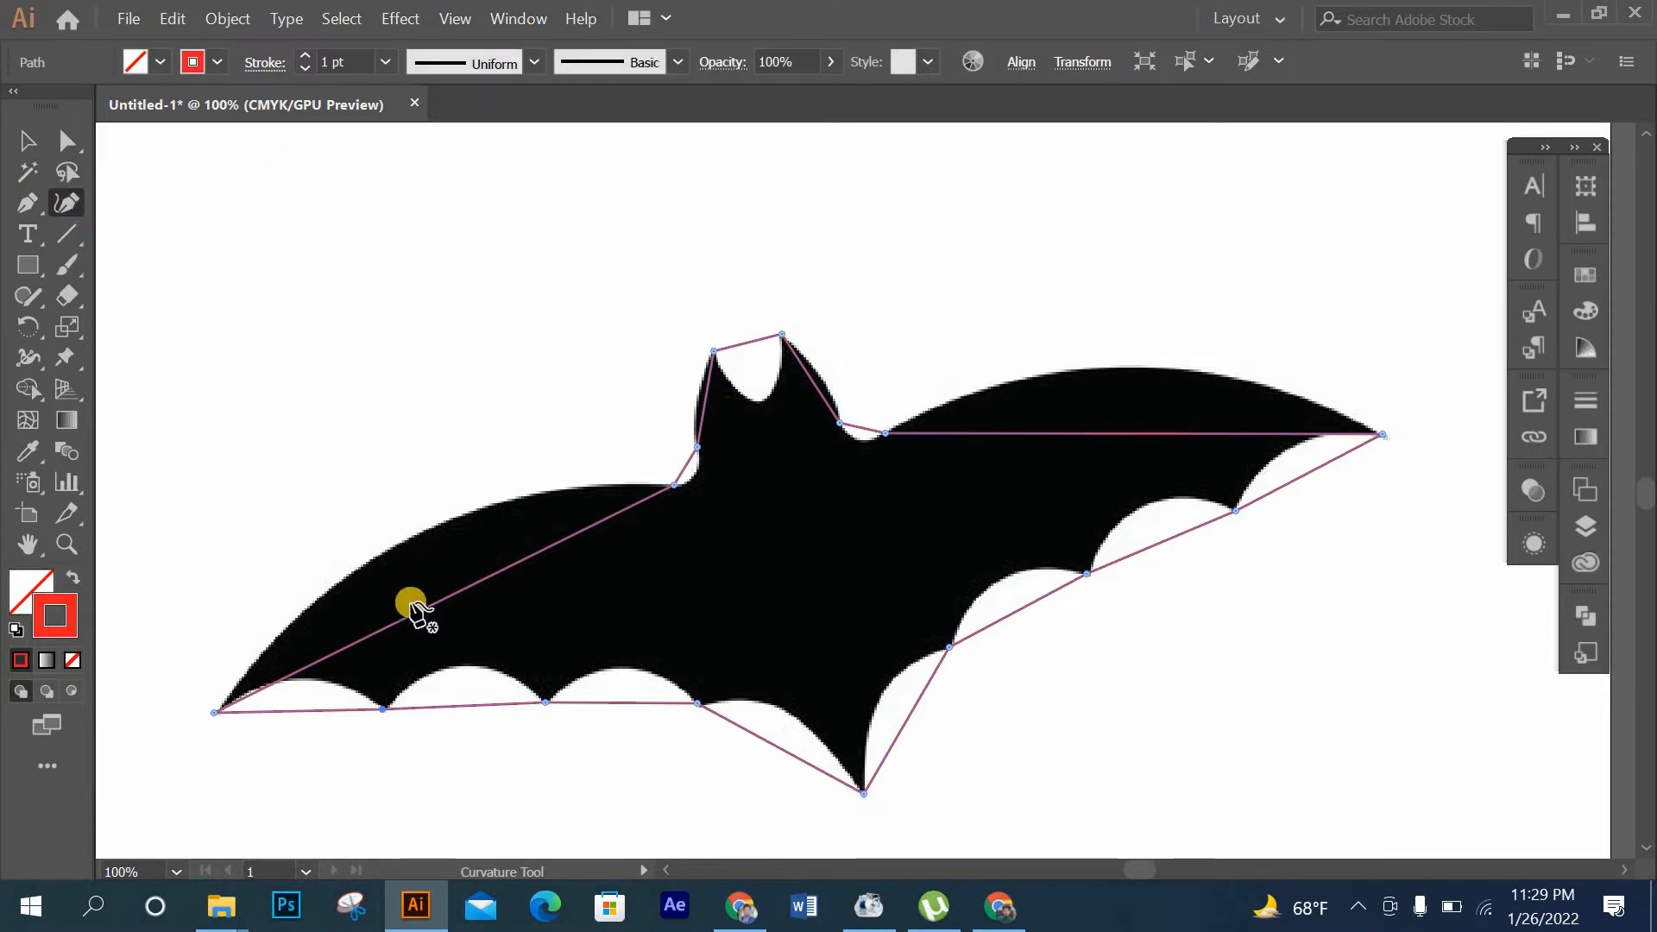
pyautogui.moveTo(437, 590); pyautogui.dragTo(409, 538)
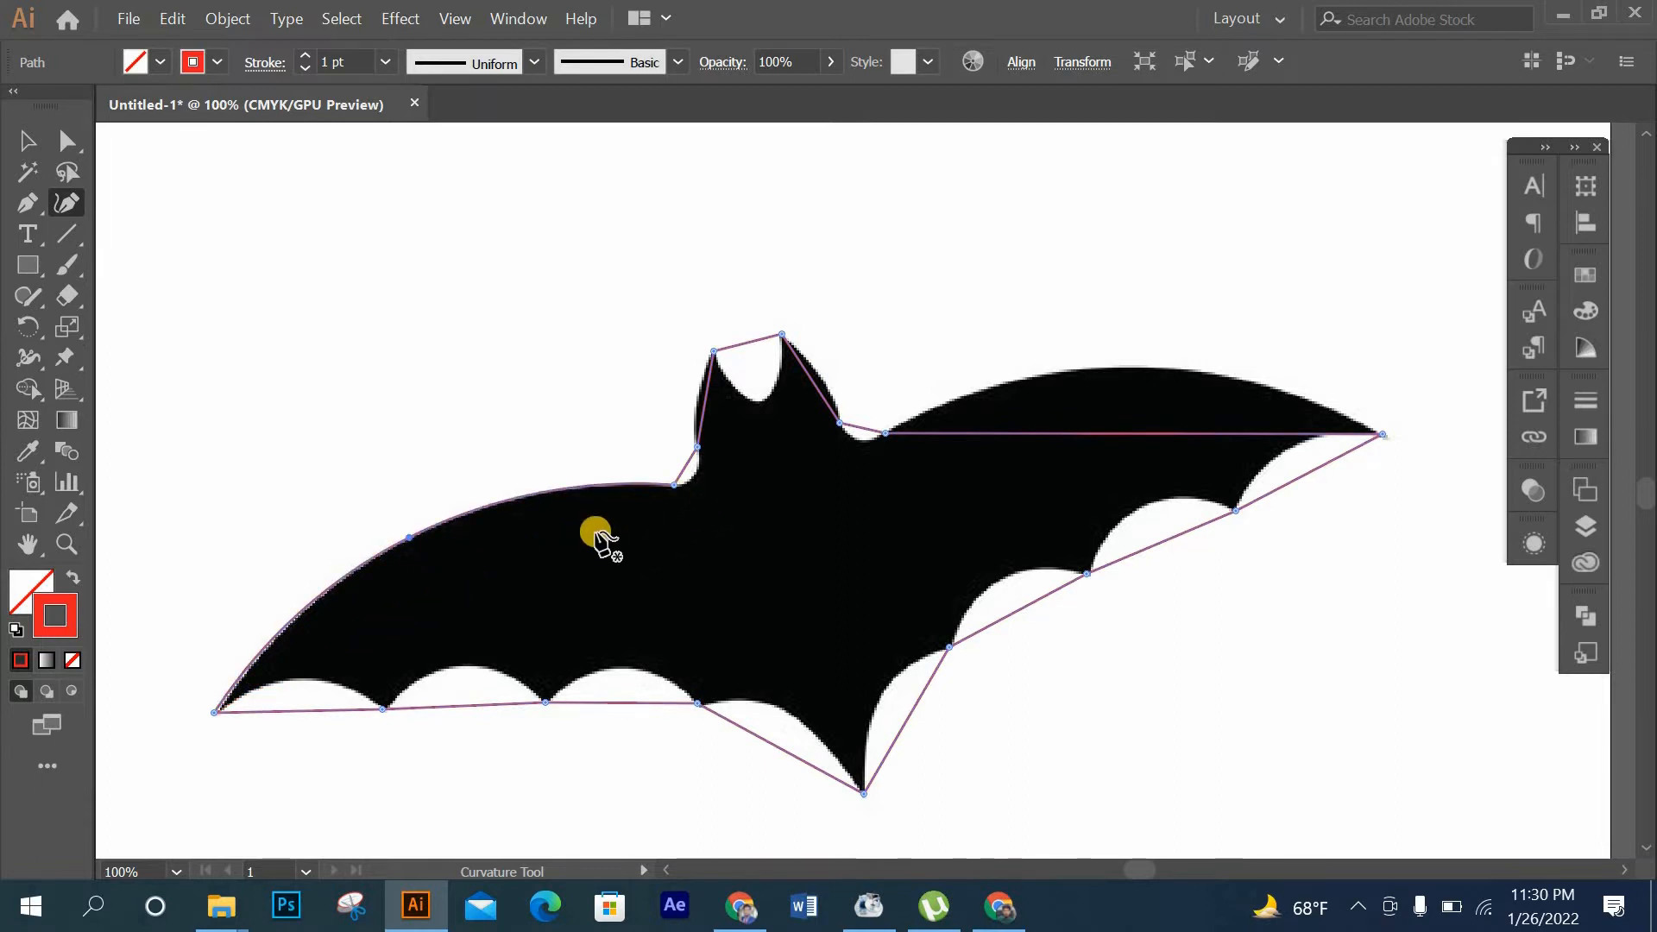
pyautogui.scroll(2, 259, 730)
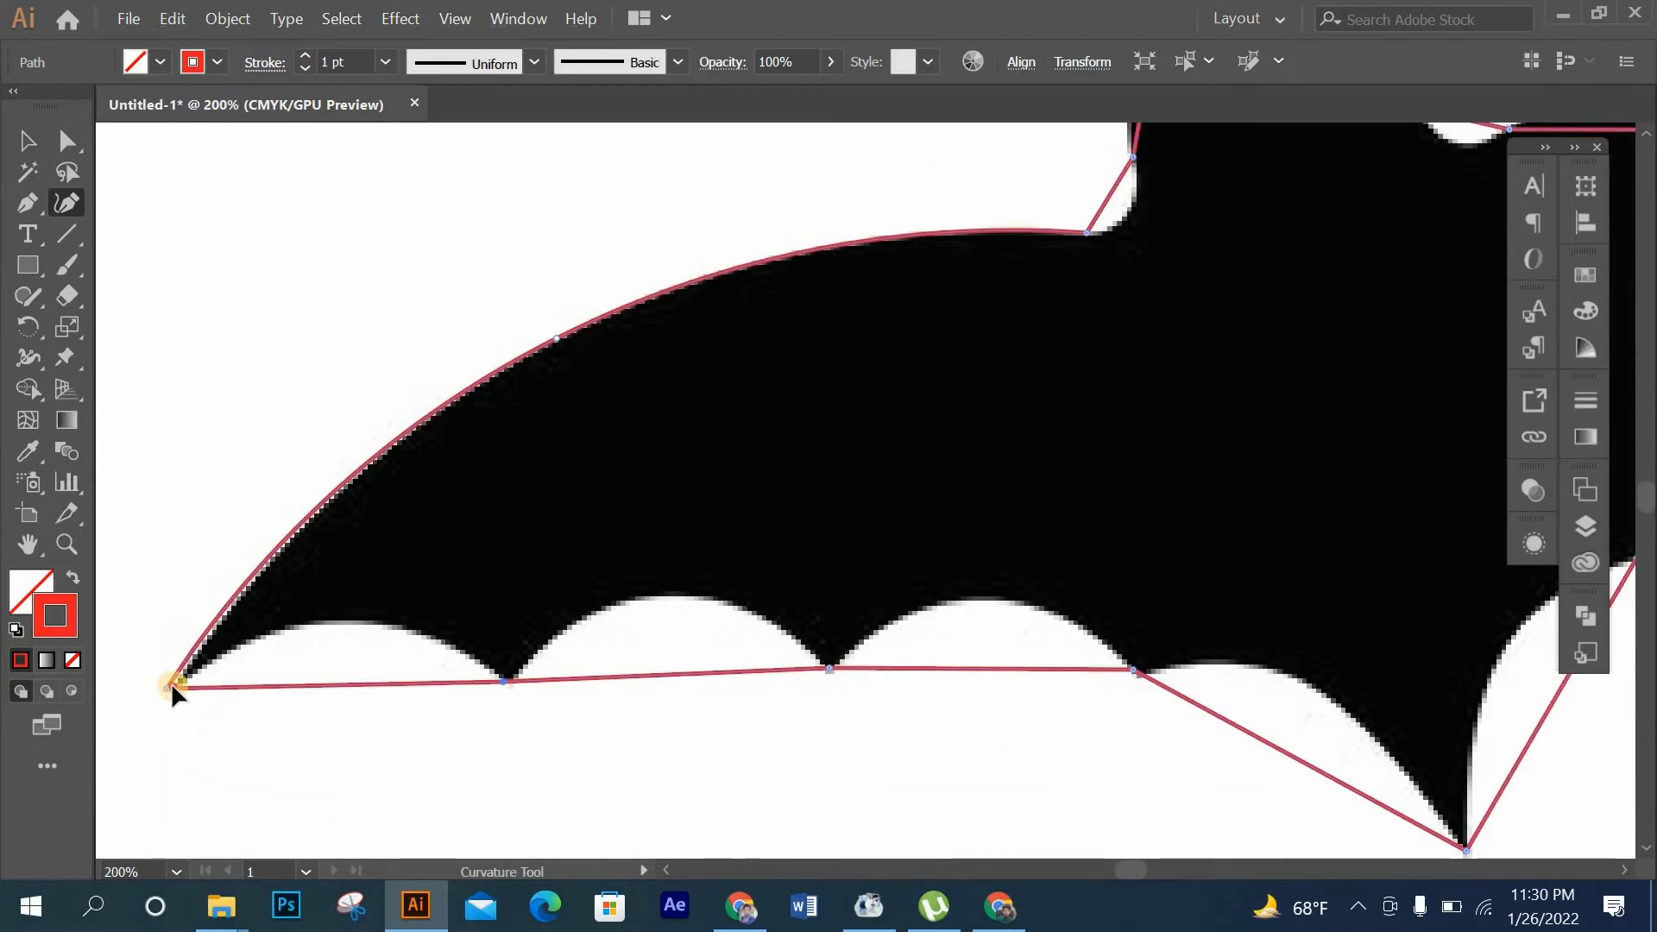
pyautogui.moveTo(170, 682); pyautogui.dragTo(181, 678)
# Curve the path around the corner between left wing and head and along the left ear's outer edge.
pyautogui.scroll(3, 1143, 462)
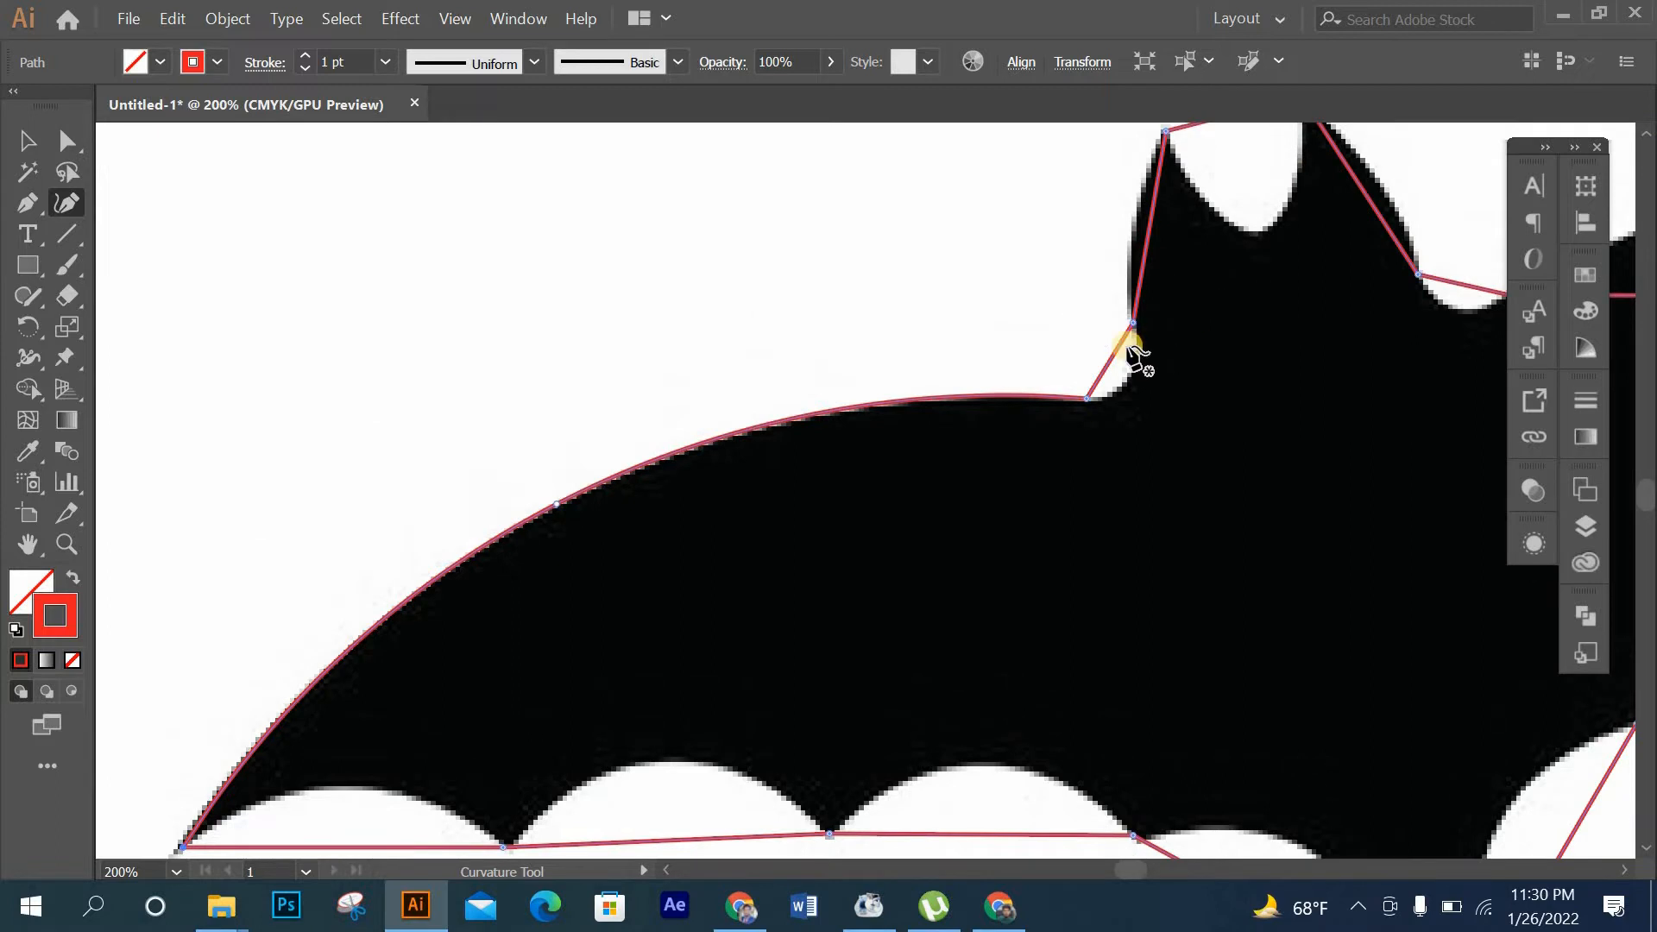
pyautogui.moveTo(1112, 363)
pyautogui.mouseDown()
pyautogui.moveTo(1126, 383)
pyautogui.moveTo(1141, 367)
pyautogui.mouseUp()
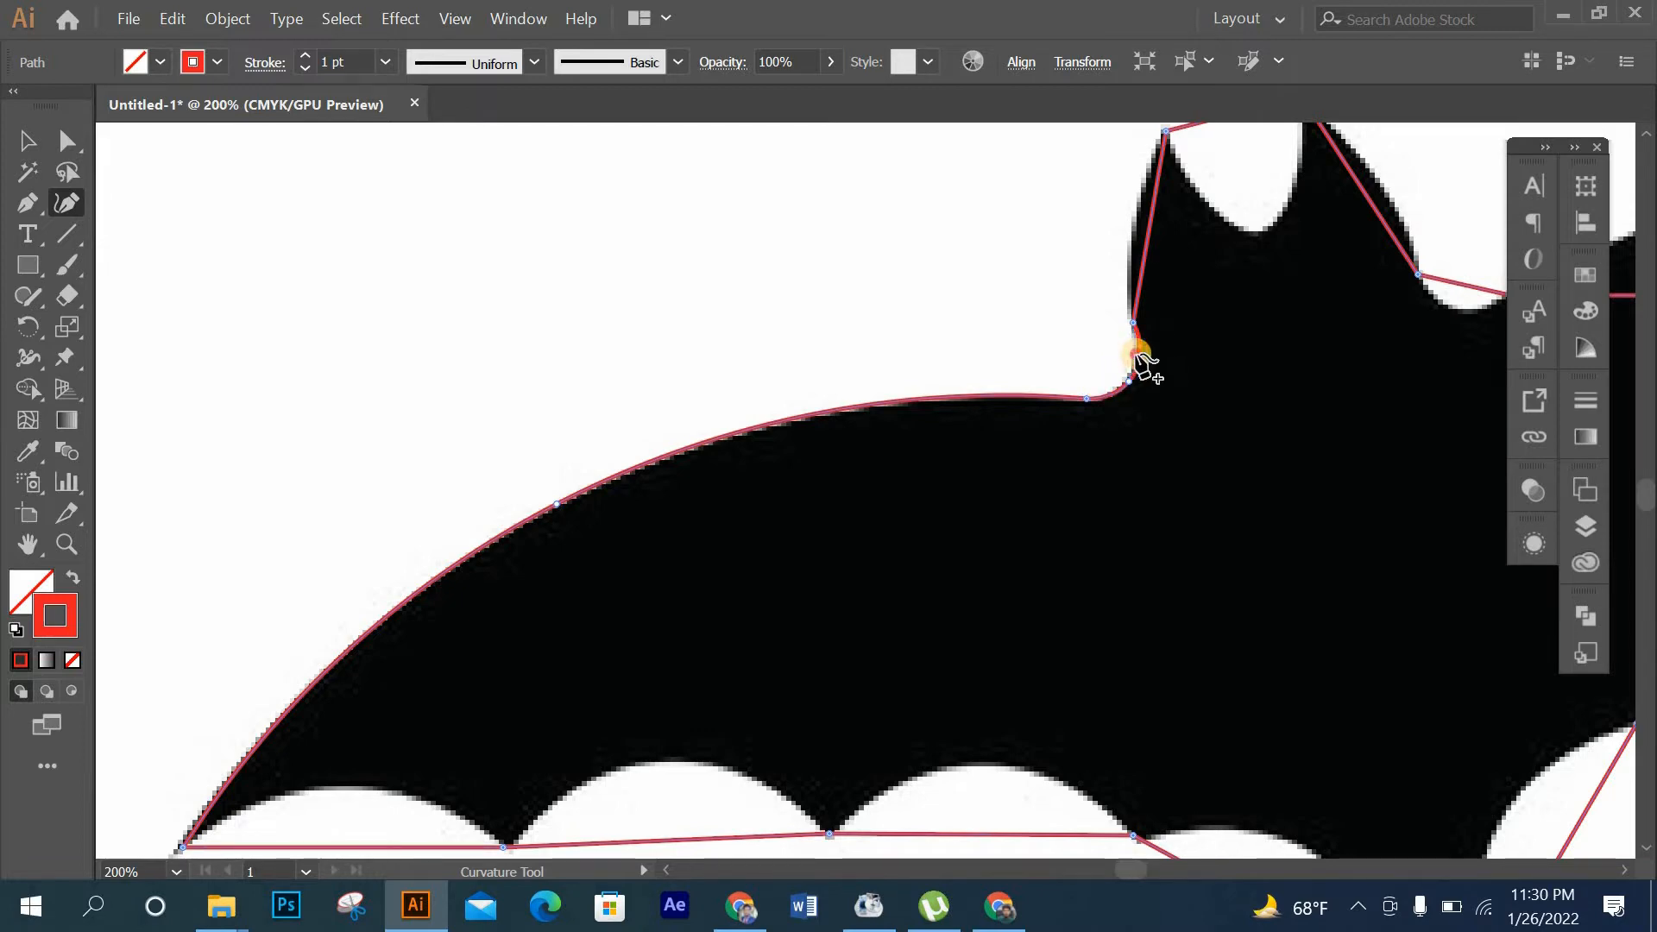
pyautogui.scroll(2, 1147, 302)
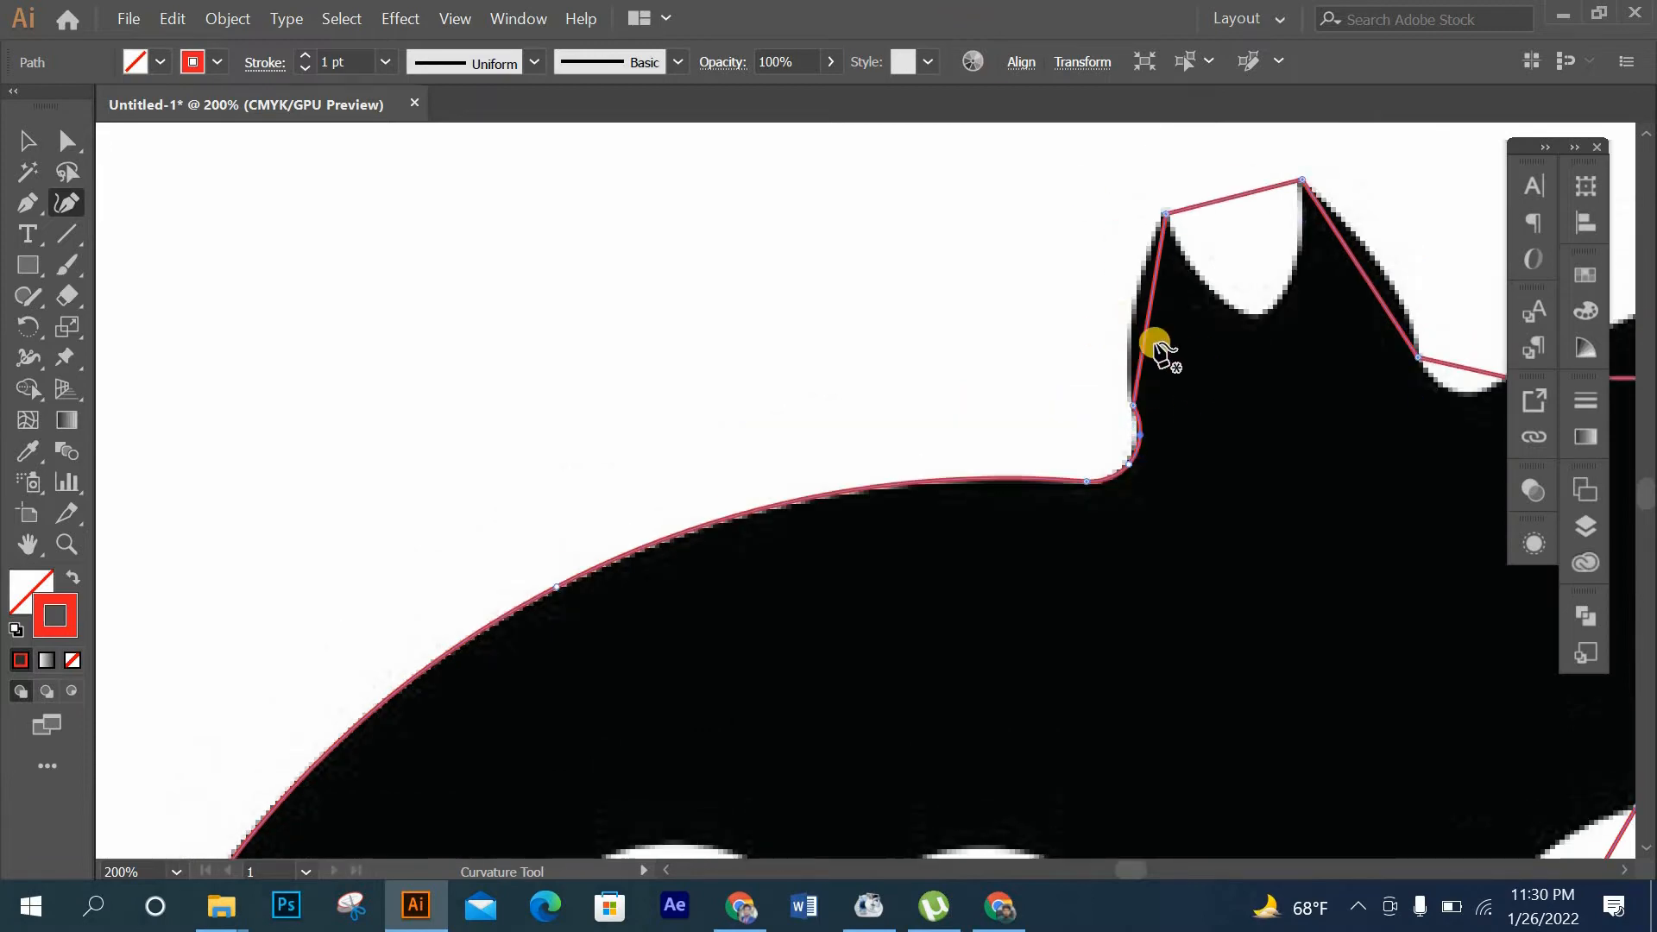
pyautogui.moveTo(1147, 314); pyautogui.dragTo(1133, 305)
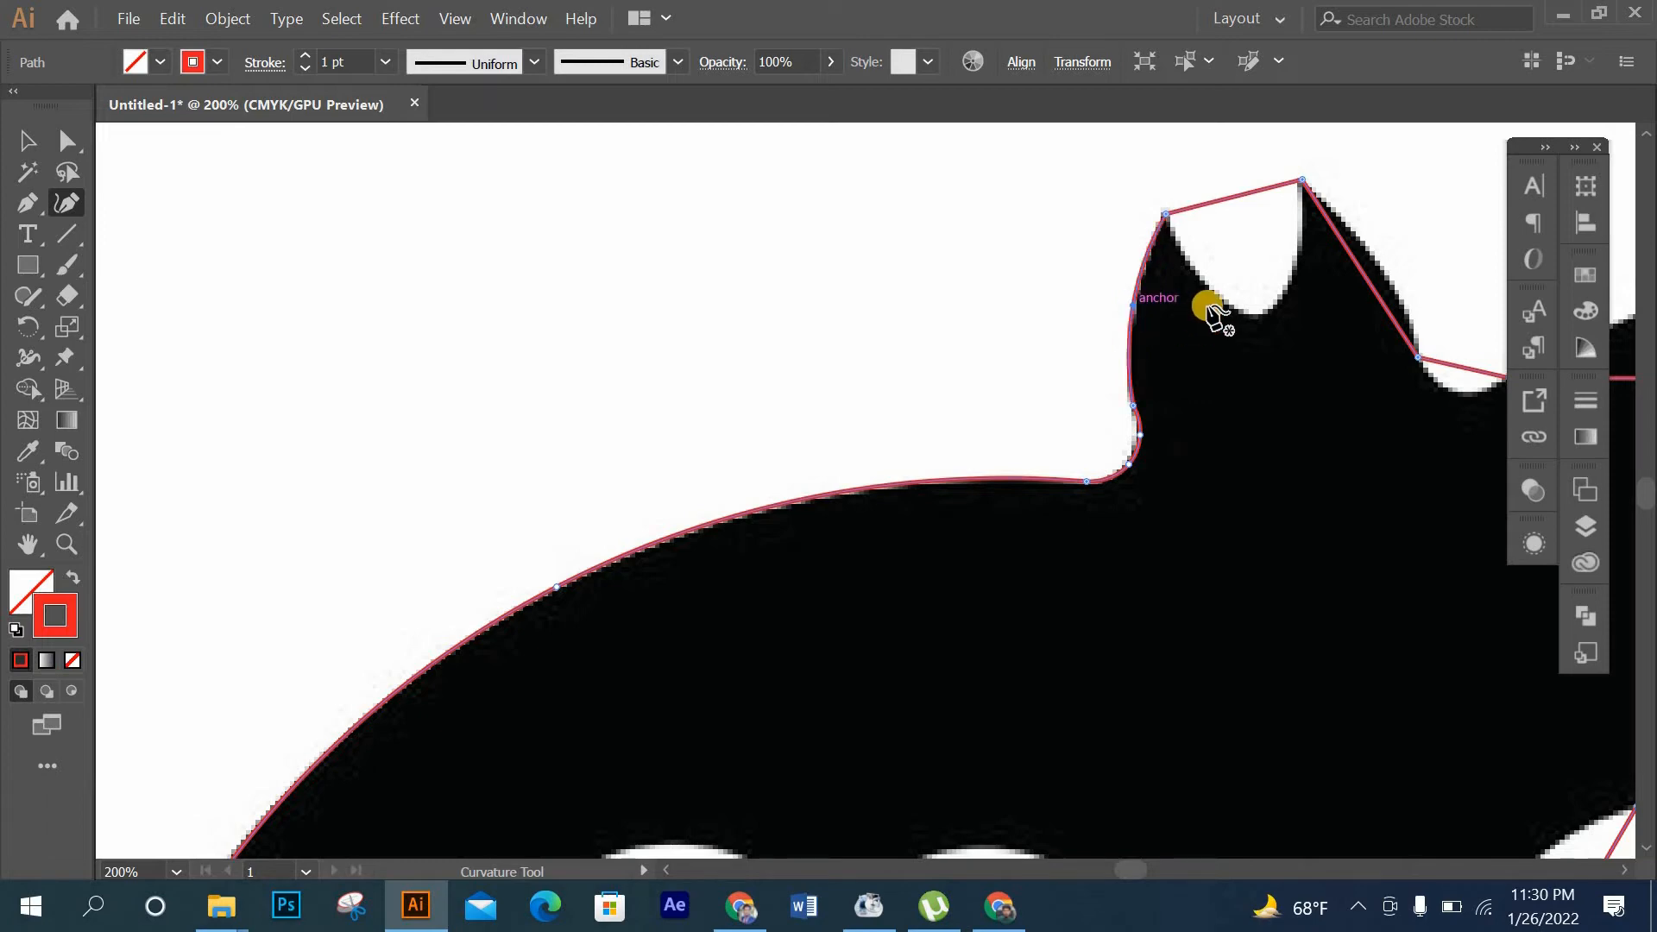
# Curve the segment between the two ear tips down into the dip and fit it to the right ear's inner edge.
pyautogui.scroll(2, 1204, 298)
pyautogui.moveTo(1239, 260); pyautogui.dragTo(1302, 373)
pyautogui.press('v')
pyautogui.hotkey('ctrl', 'z')
pyautogui.hotkey('ctrl', 'z')
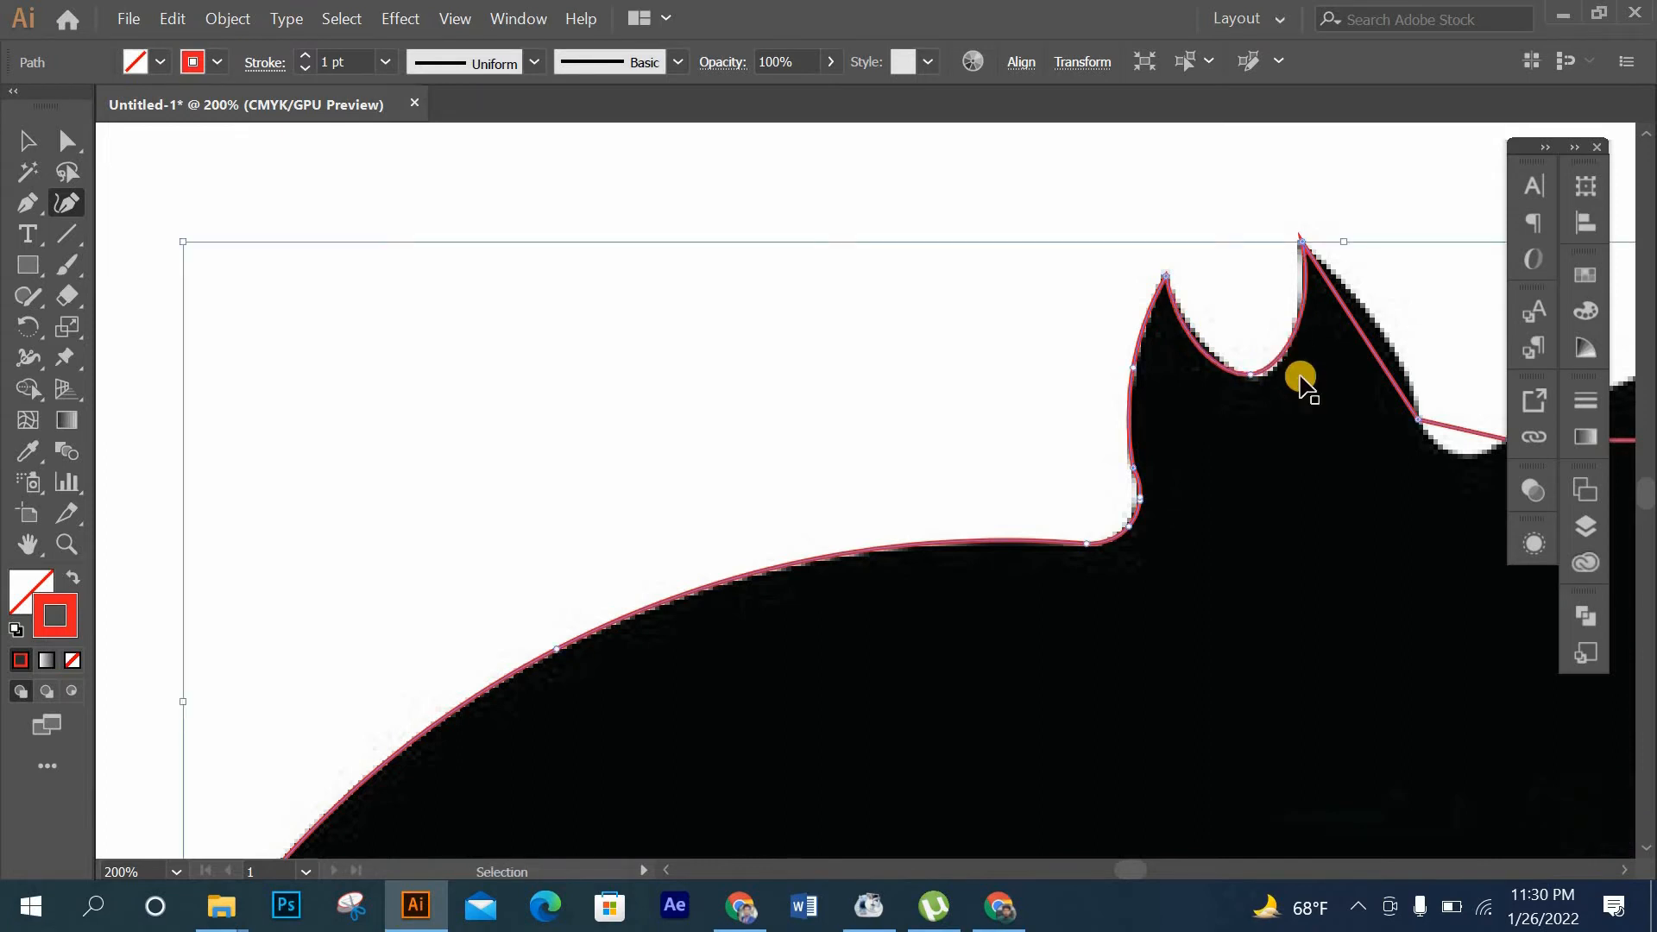
pyautogui.moveTo(1240, 330); pyautogui.dragTo(1258, 376)
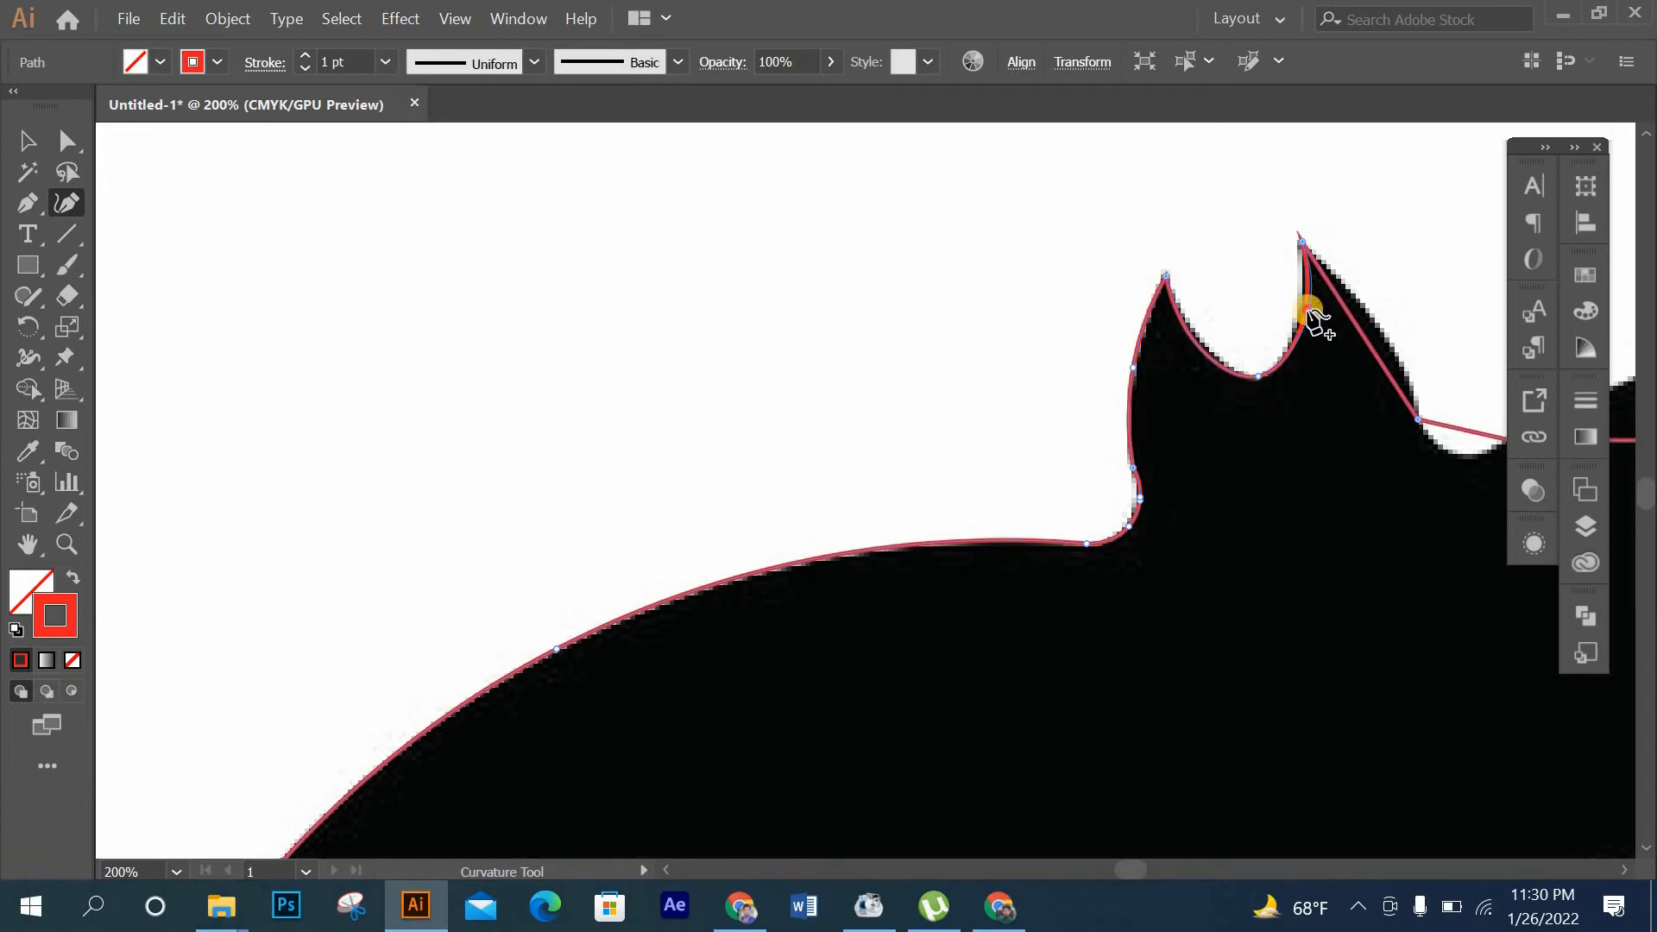
pyautogui.click(1300, 301)
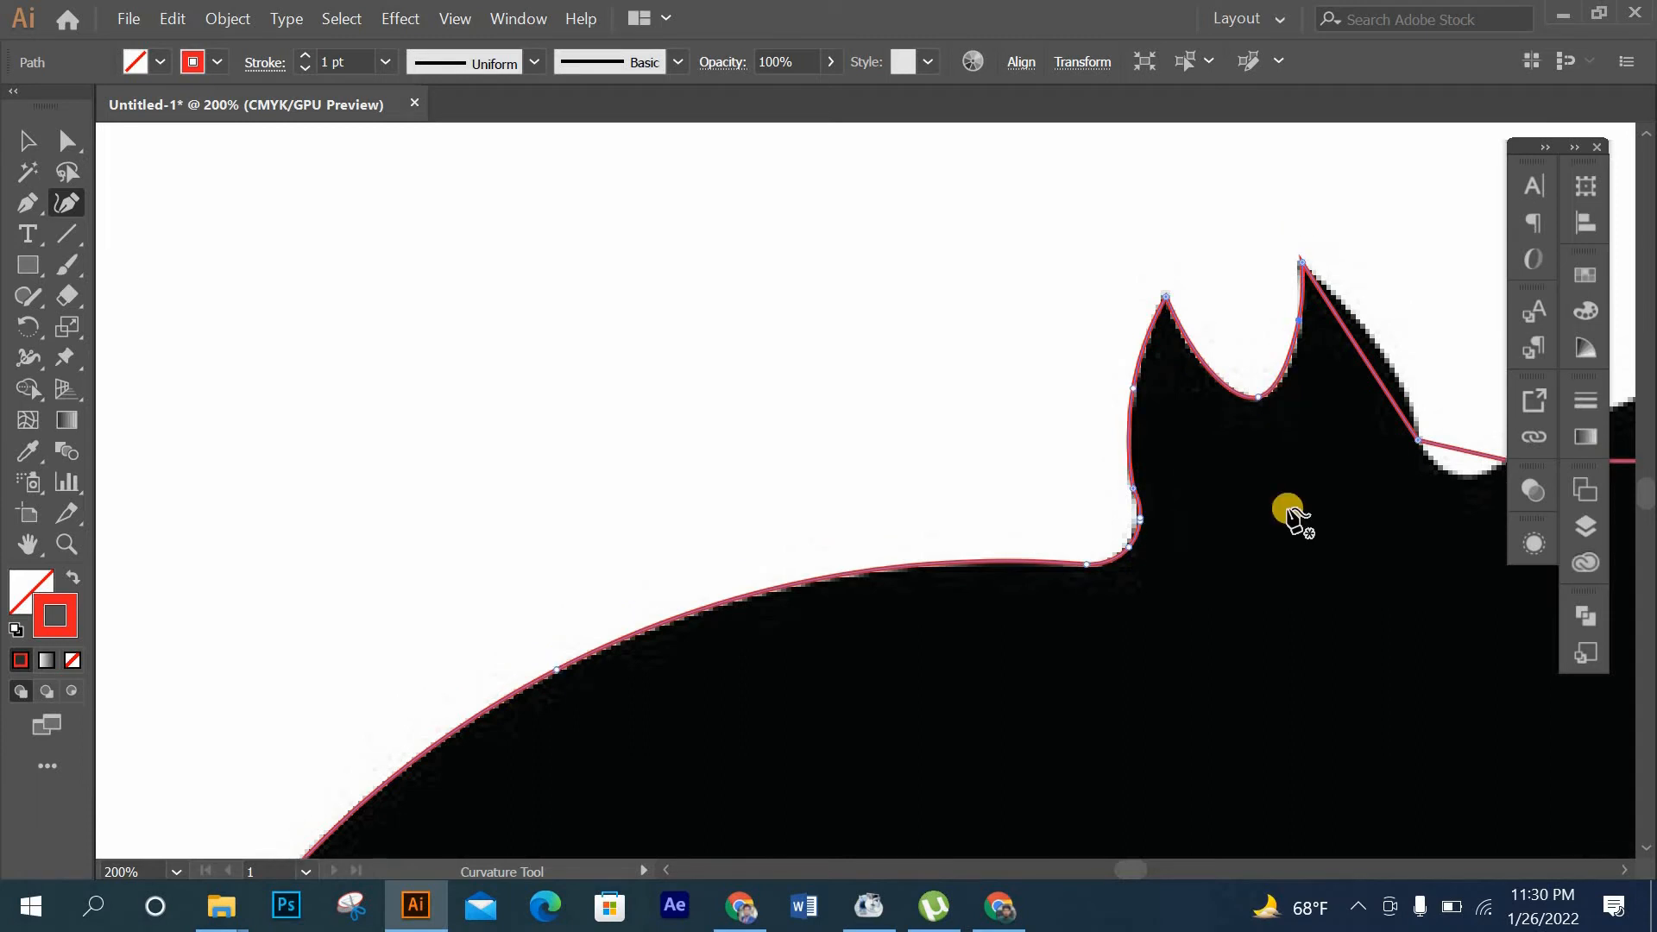
# Curve the path along the right ear's outer edge and into the notch between head and right wing.
pyautogui.scroll(-3, 1313, 863)
pyautogui.moveTo(1136, 872); pyautogui.dragTo(1145, 871)
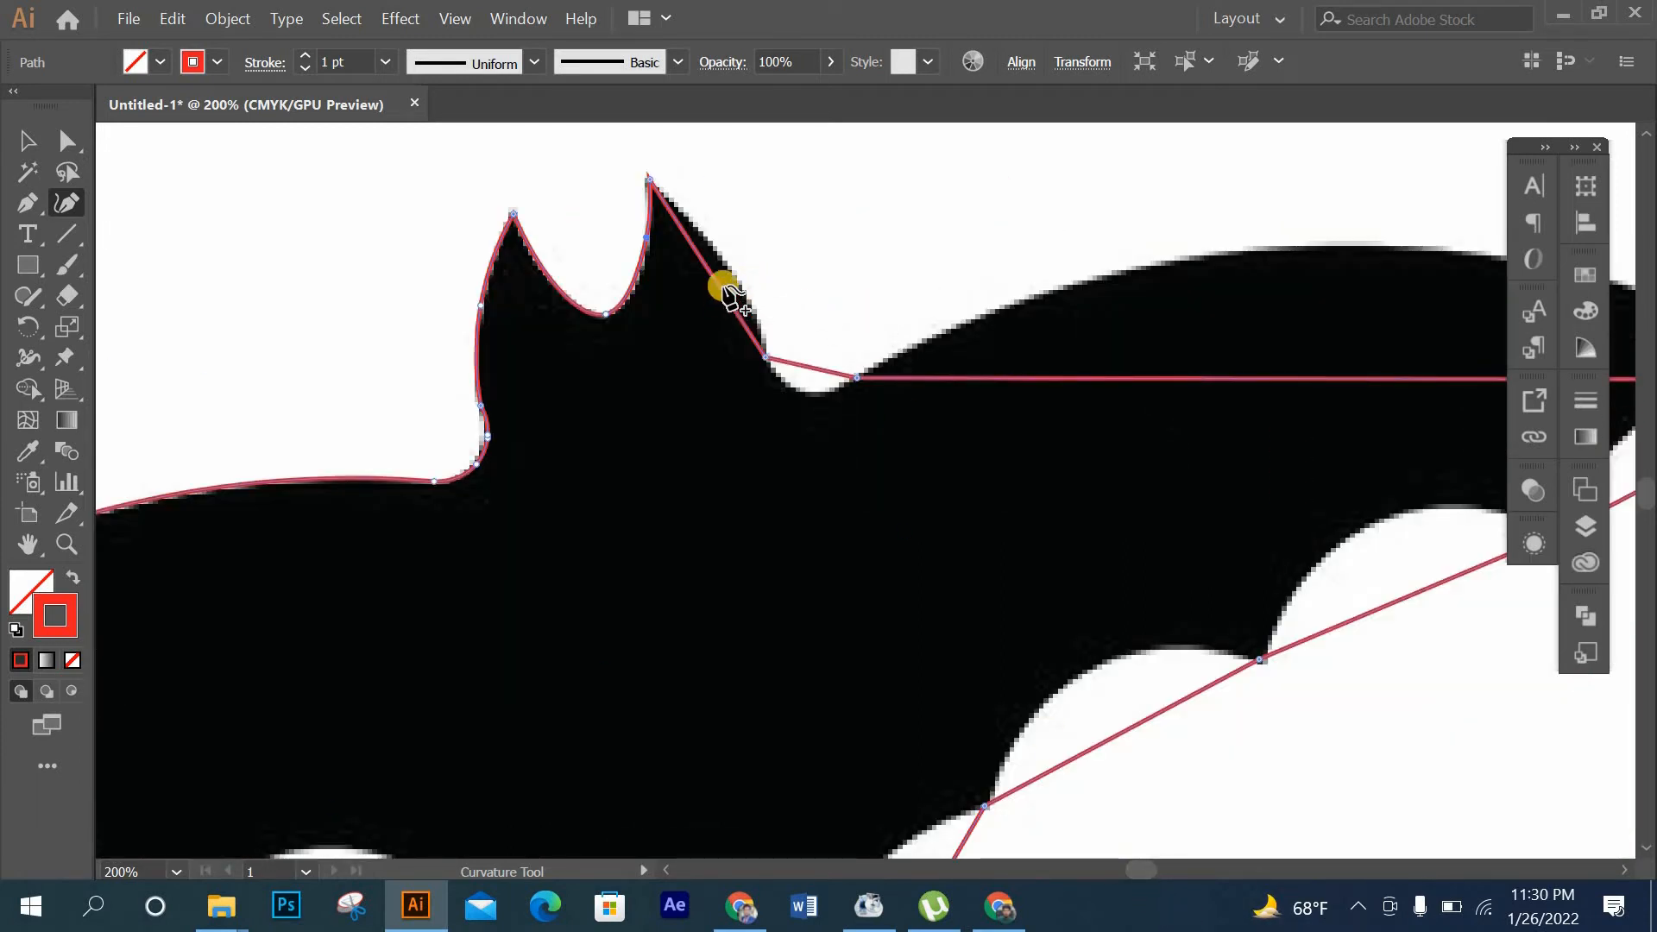
pyautogui.moveTo(725, 286); pyautogui.dragTo(735, 277)
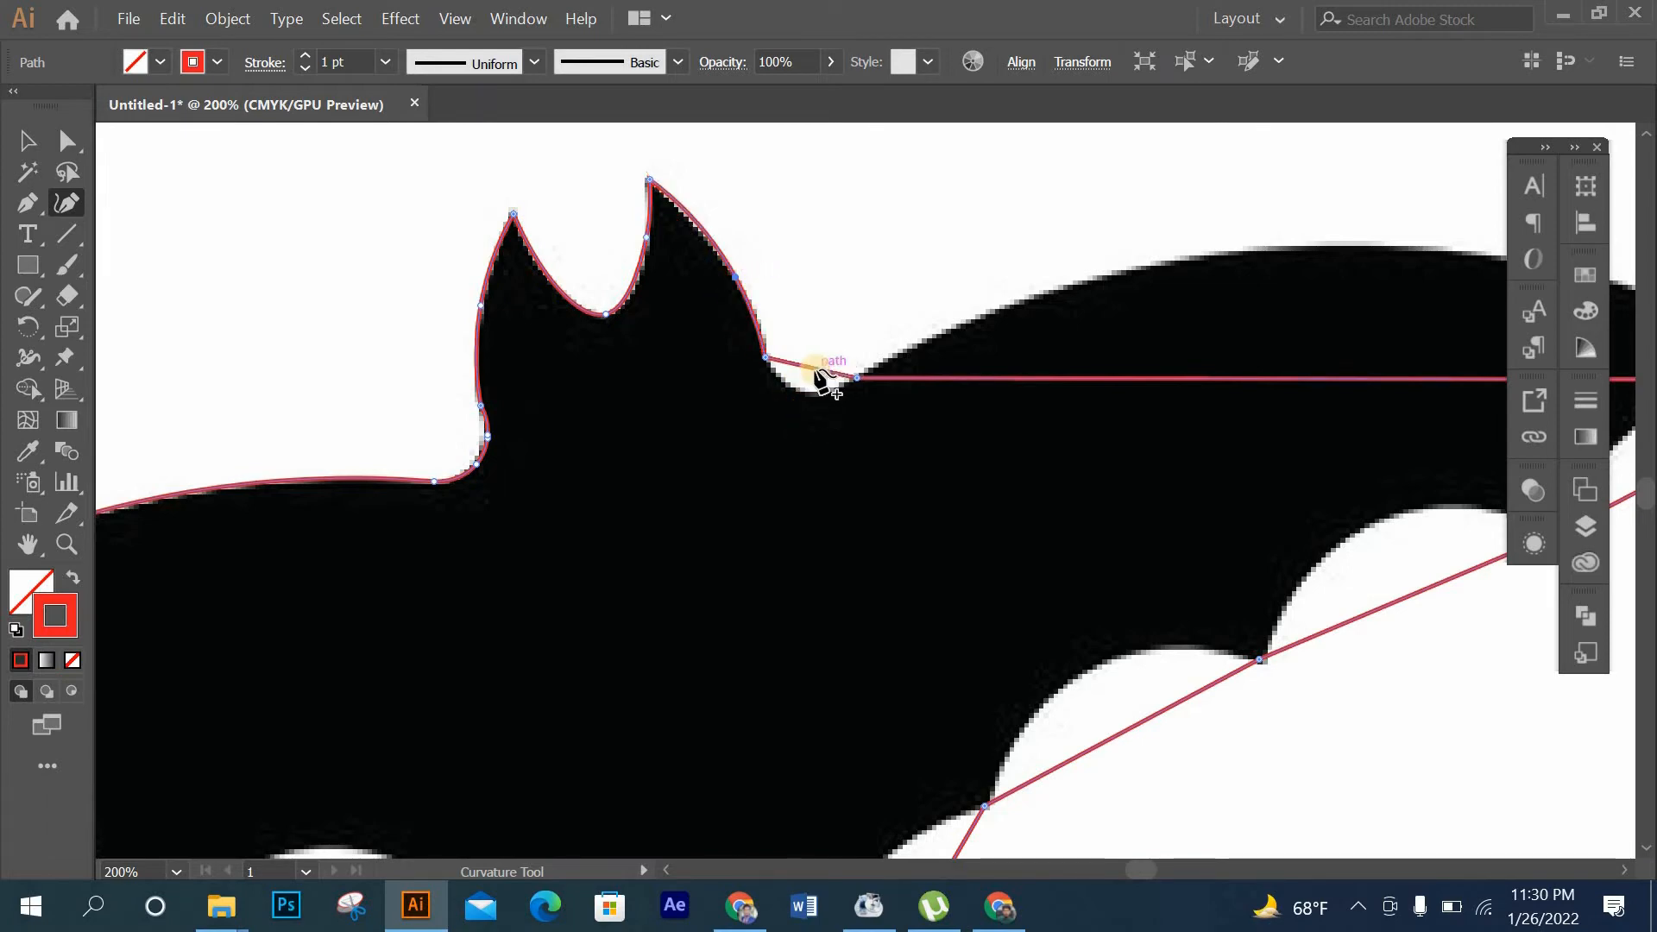
pyautogui.moveTo(816, 368); pyautogui.dragTo(806, 402)
# Bend the right wing's upper segment upward to match the arched top edge of the wing.
pyautogui.keyDown('alt'); pyautogui.scroll(-2, 1030, 542); pyautogui.keyUp('alt')
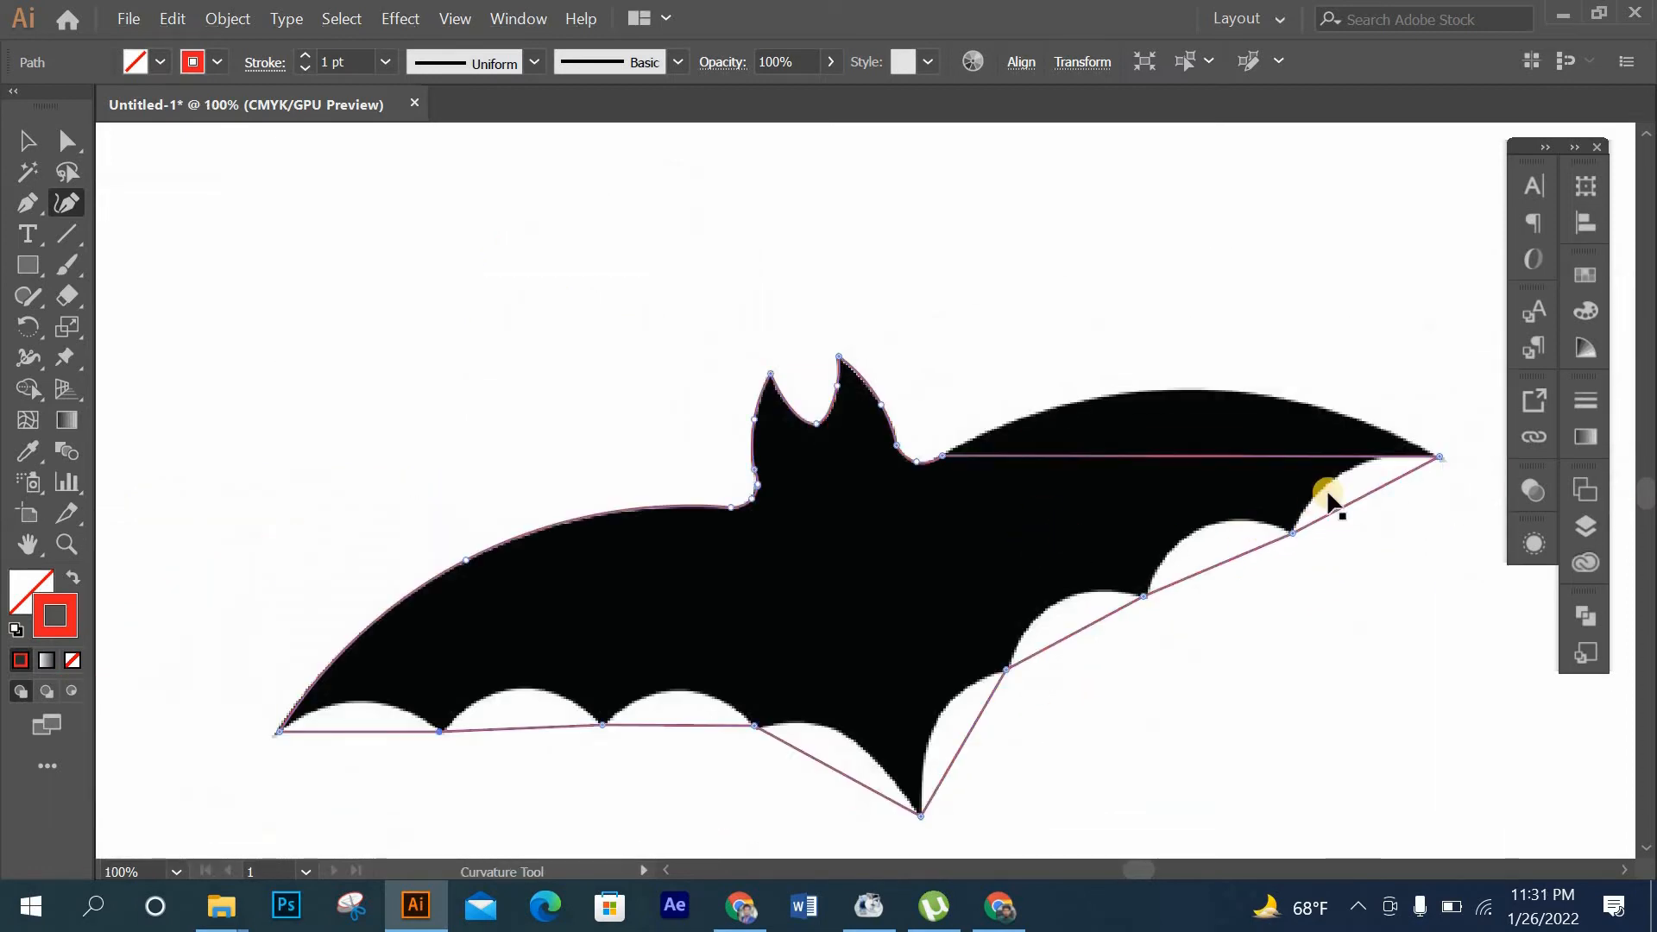
pyautogui.keyDown('alt'); pyautogui.scroll(1, 1327, 489); pyautogui.keyUp('alt')
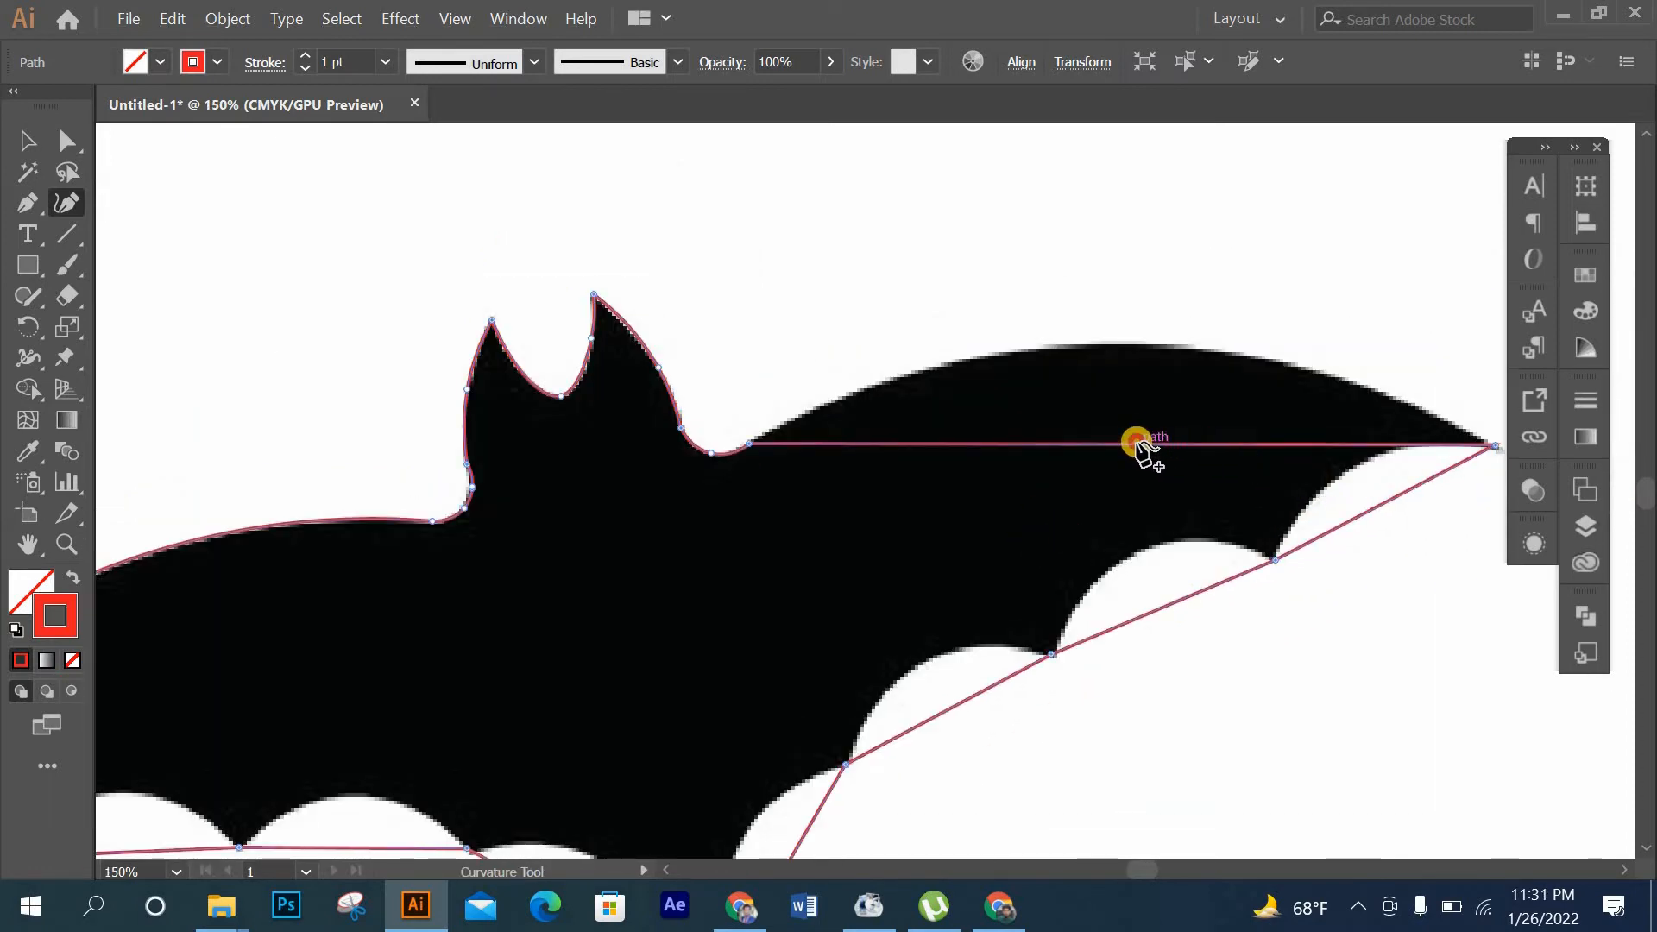
pyautogui.moveTo(1138, 443); pyautogui.dragTo(1125, 349)
# Curve the three outer scallop segments on the right wing's lower edge to match the silhouette.
pyautogui.scroll(-3, 1225, 414)
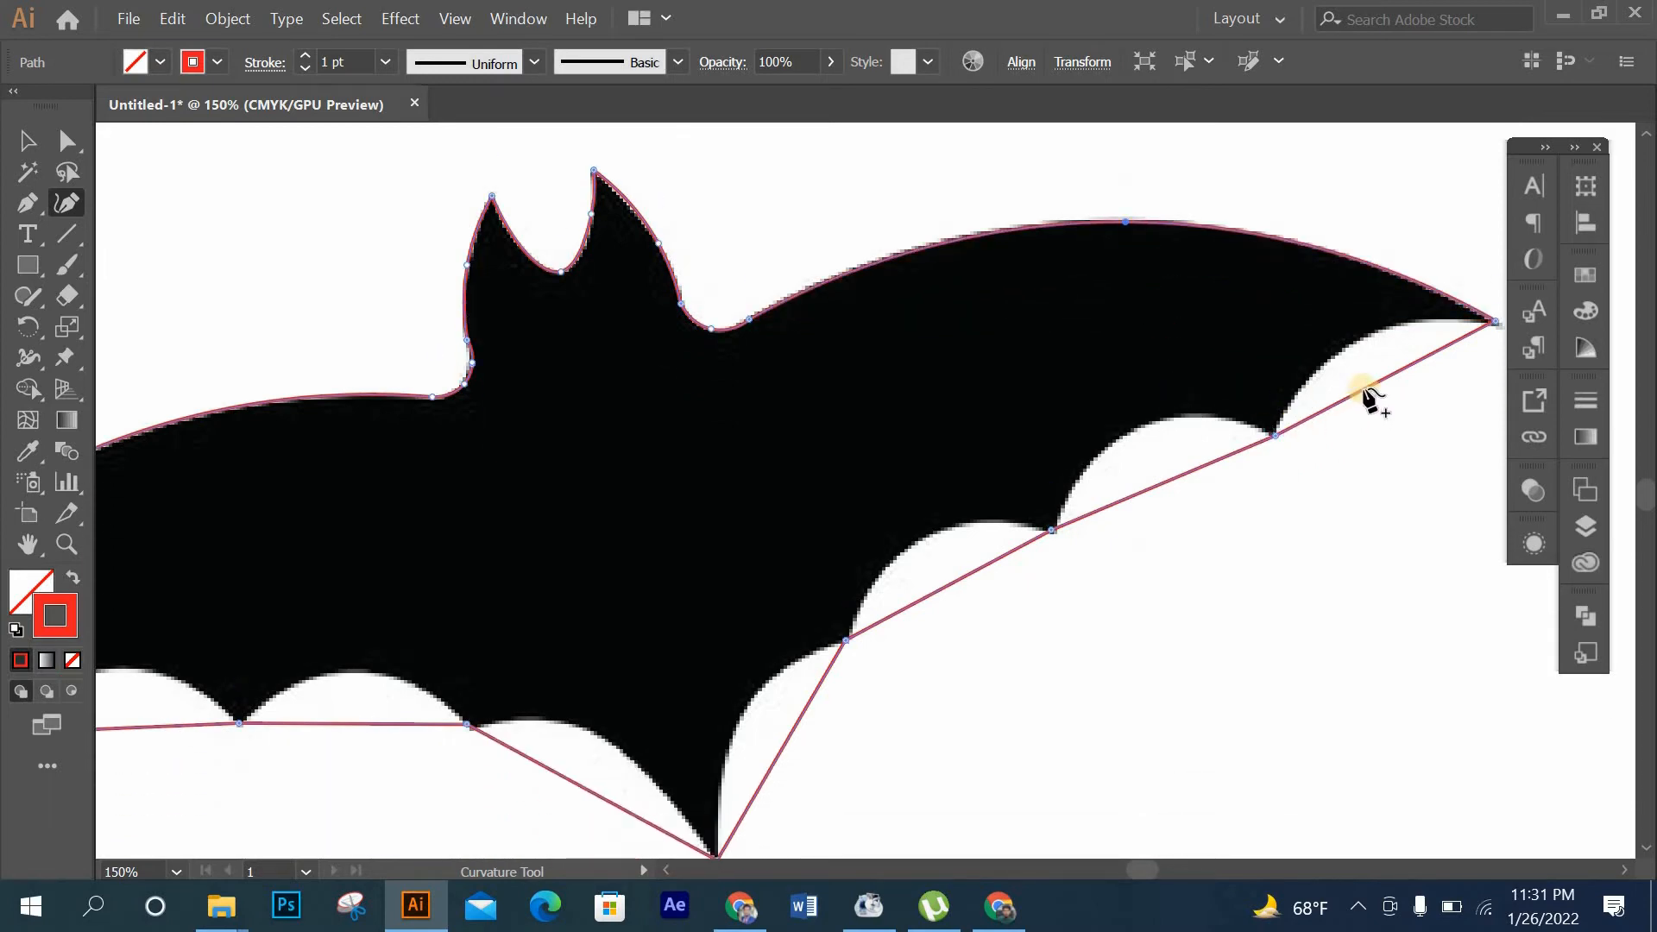
pyautogui.moveTo(1366, 383); pyautogui.dragTo(1369, 335)
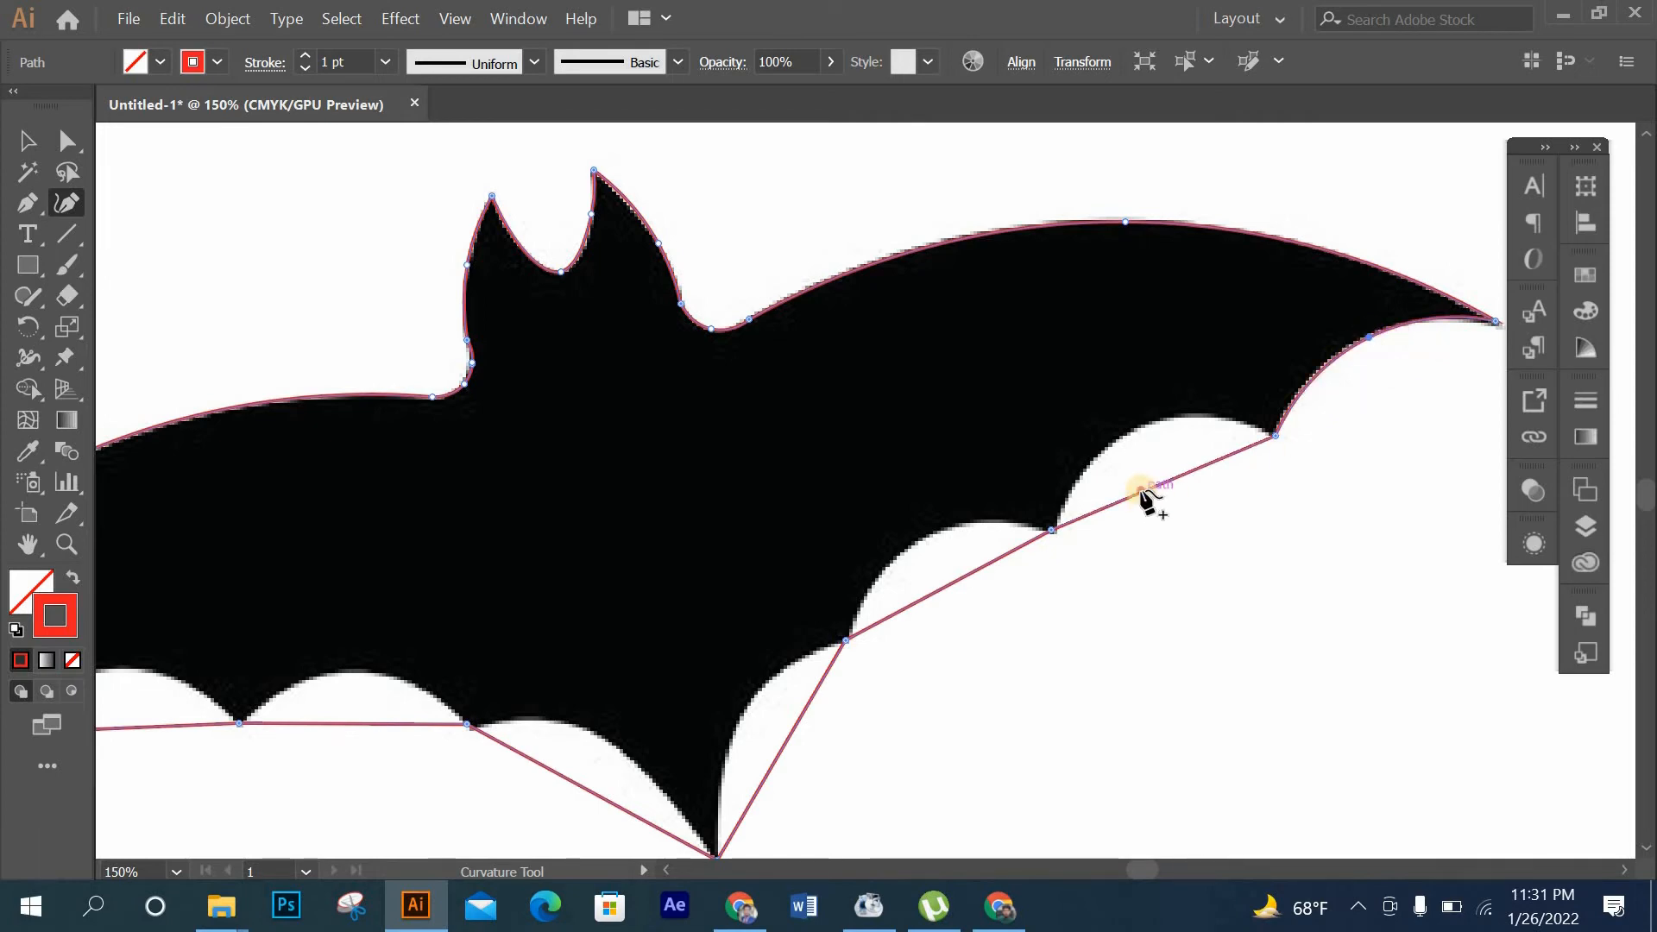
pyautogui.moveTo(1146, 489); pyautogui.dragTo(1142, 427)
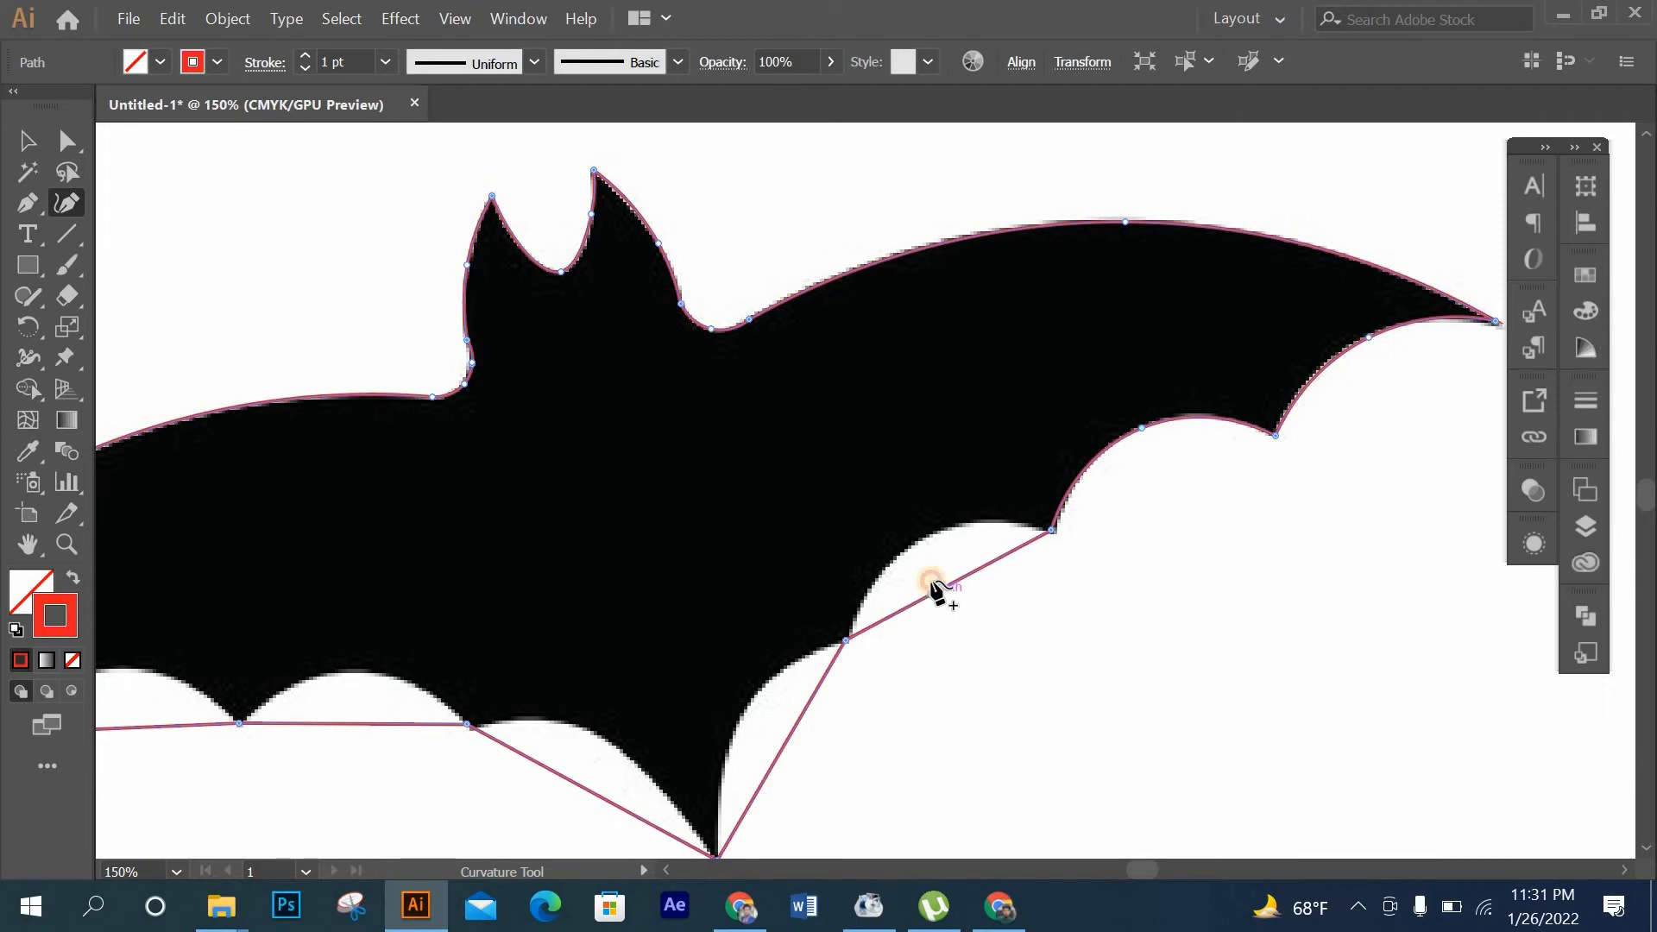
pyautogui.moveTo(931, 582); pyautogui.dragTo(927, 537)
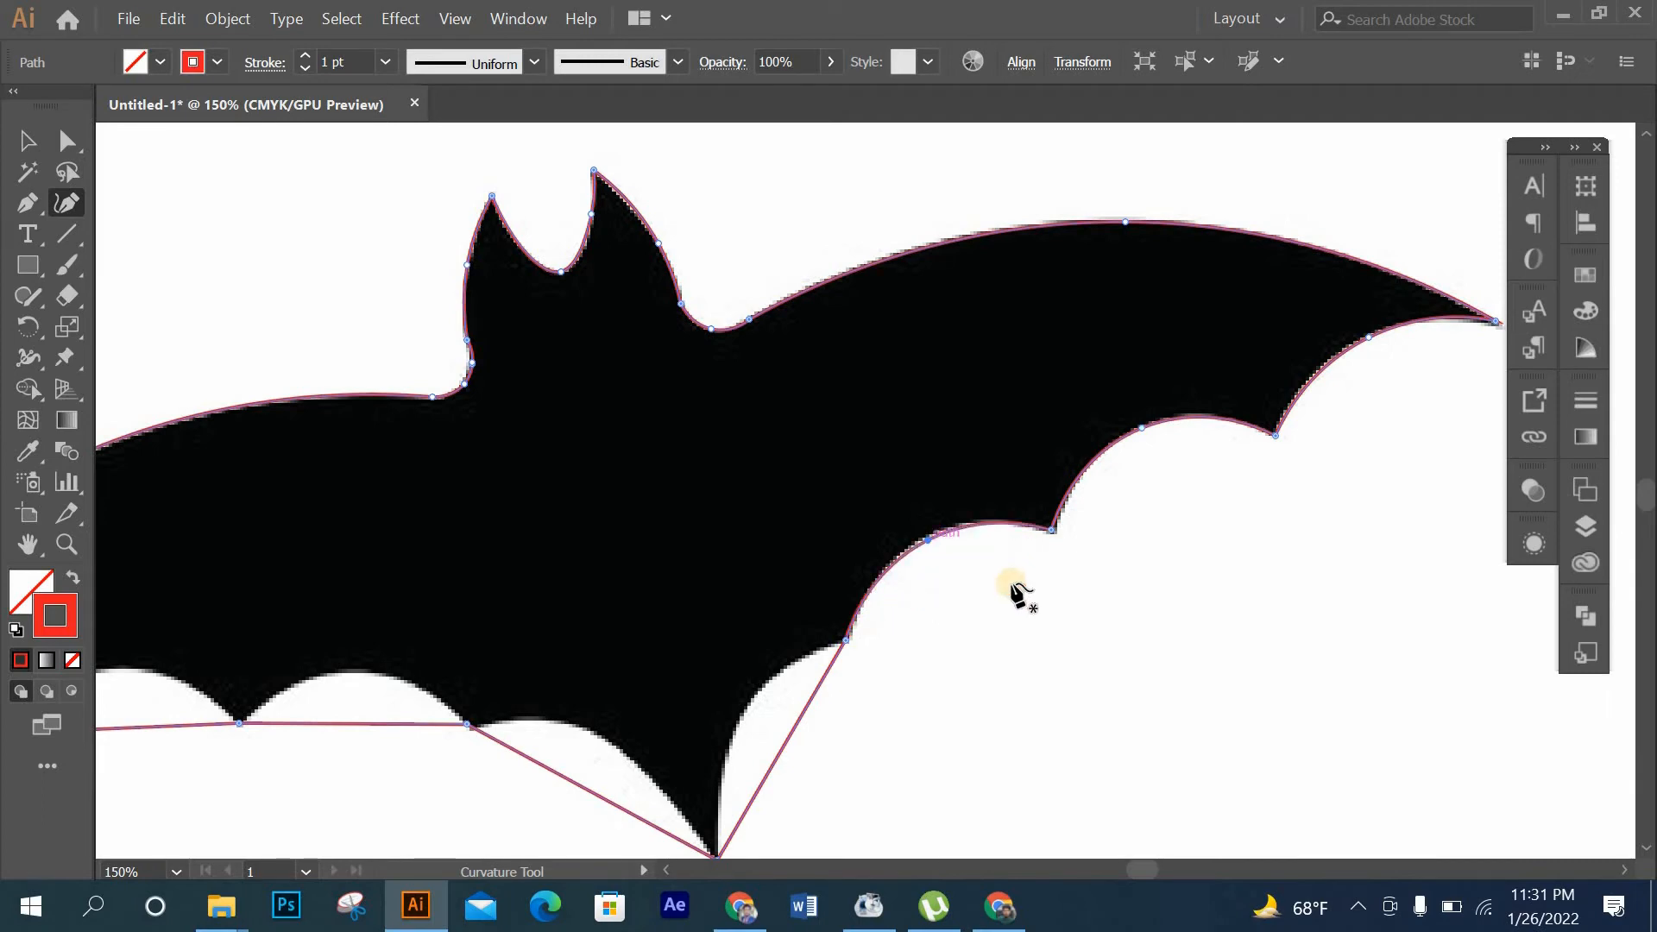
# Curve the two path segments meeting at the bat's tail point to match the body's lower edges on both sides.
pyautogui.scroll(-2, 947, 603)
pyautogui.moveTo(780, 664); pyautogui.dragTo(773, 594)
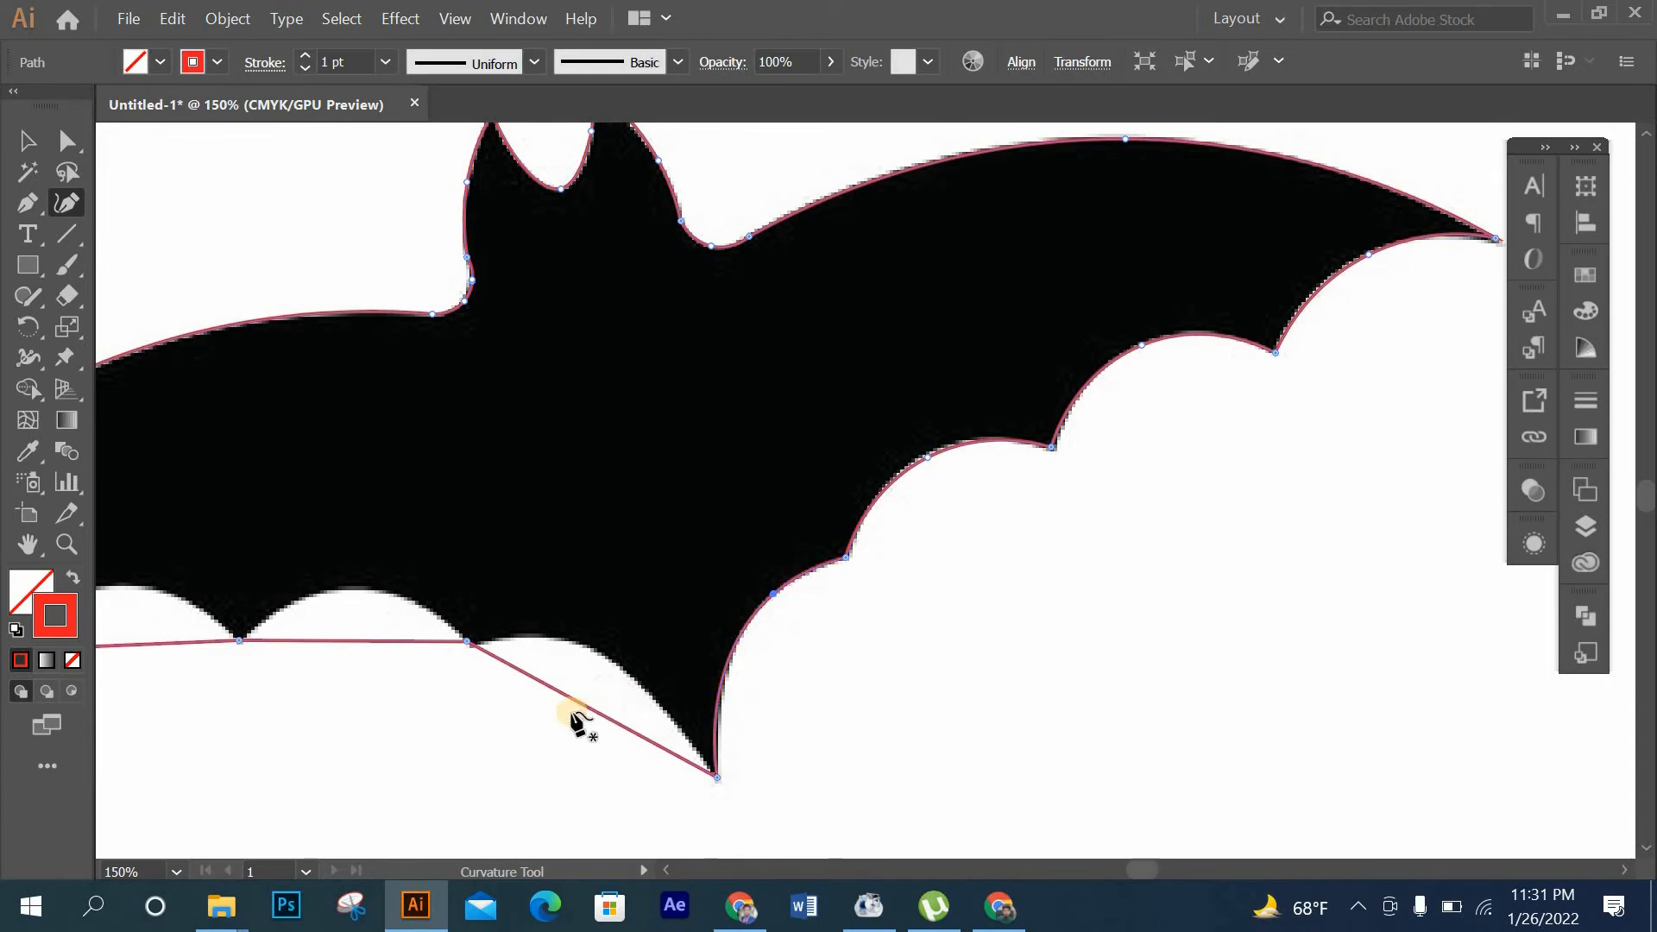
pyautogui.moveTo(570, 688); pyautogui.dragTo(573, 642)
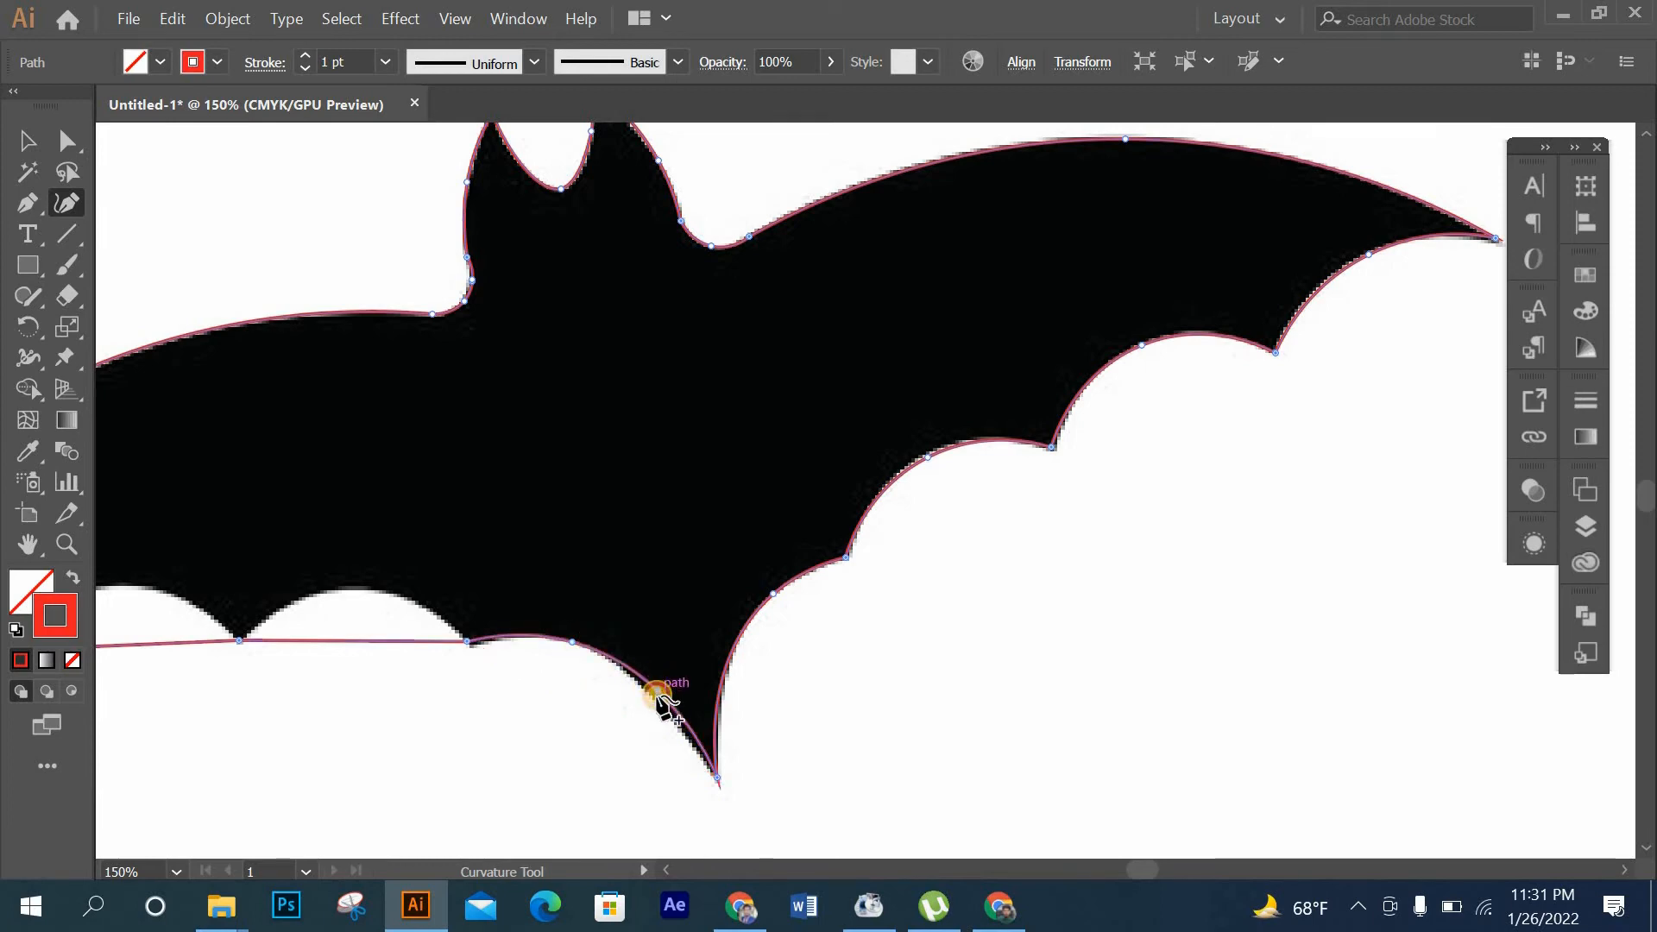
pyautogui.moveTo(657, 695); pyautogui.dragTo(656, 697)
# Curve the three straight segments along the left wing's lower edge upward to match its scallops.
pyautogui.moveTo(1141, 873); pyautogui.dragTo(1135, 873)
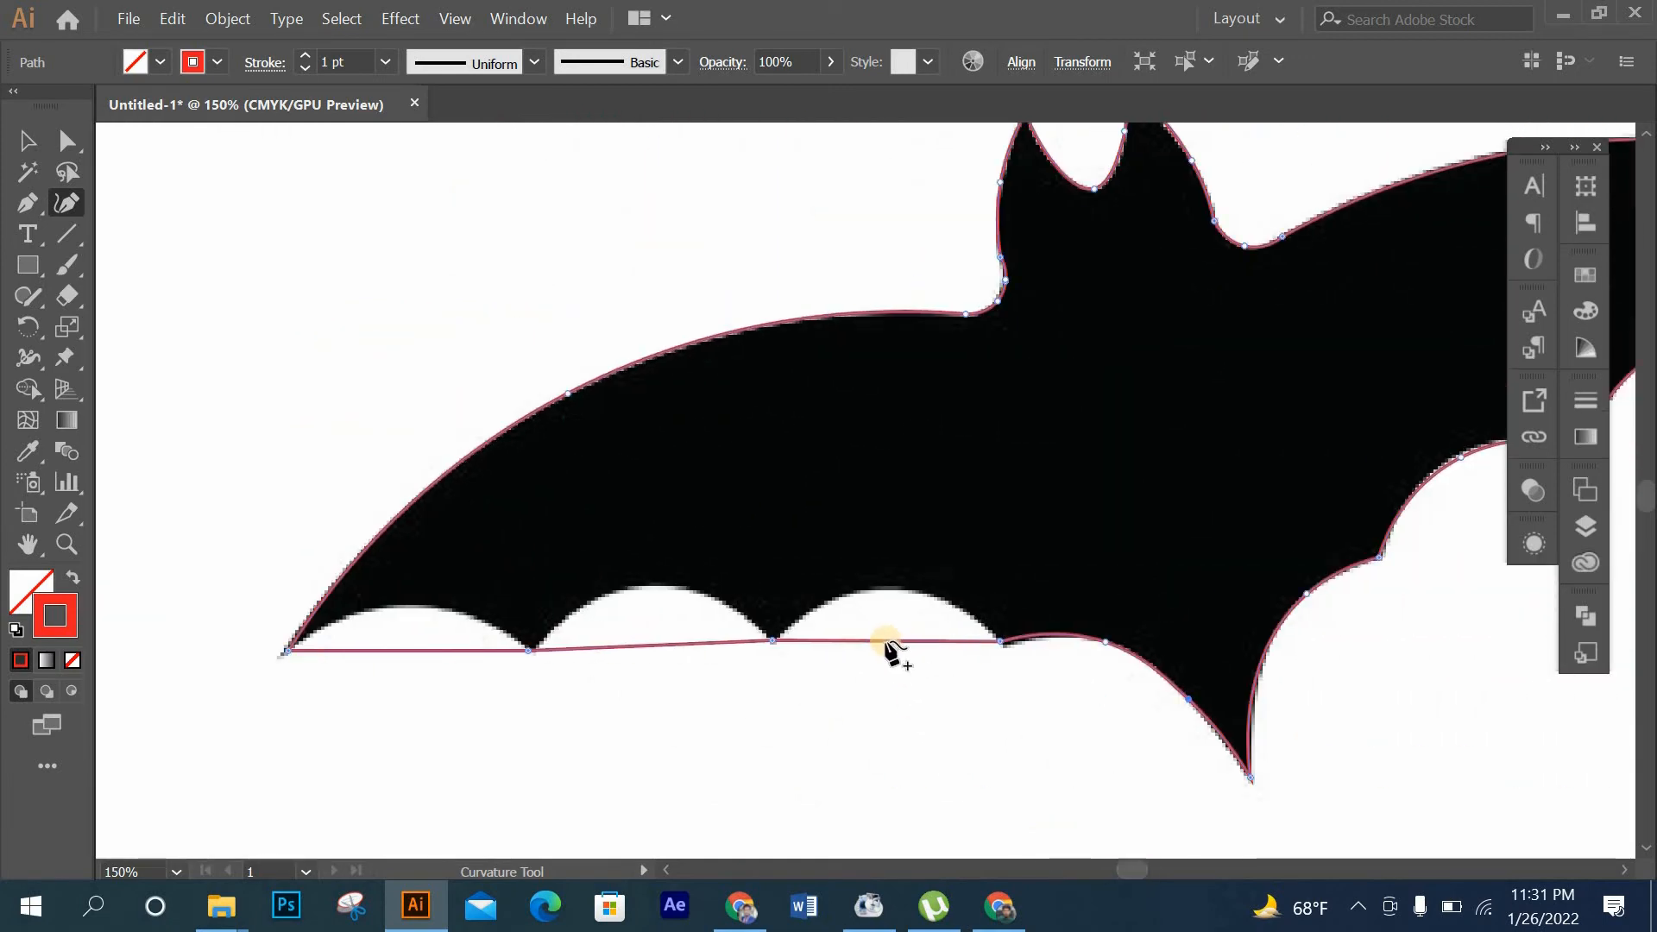
pyautogui.moveTo(893, 651); pyautogui.dragTo(890, 591)
pyautogui.moveTo(649, 643); pyautogui.dragTo(646, 586)
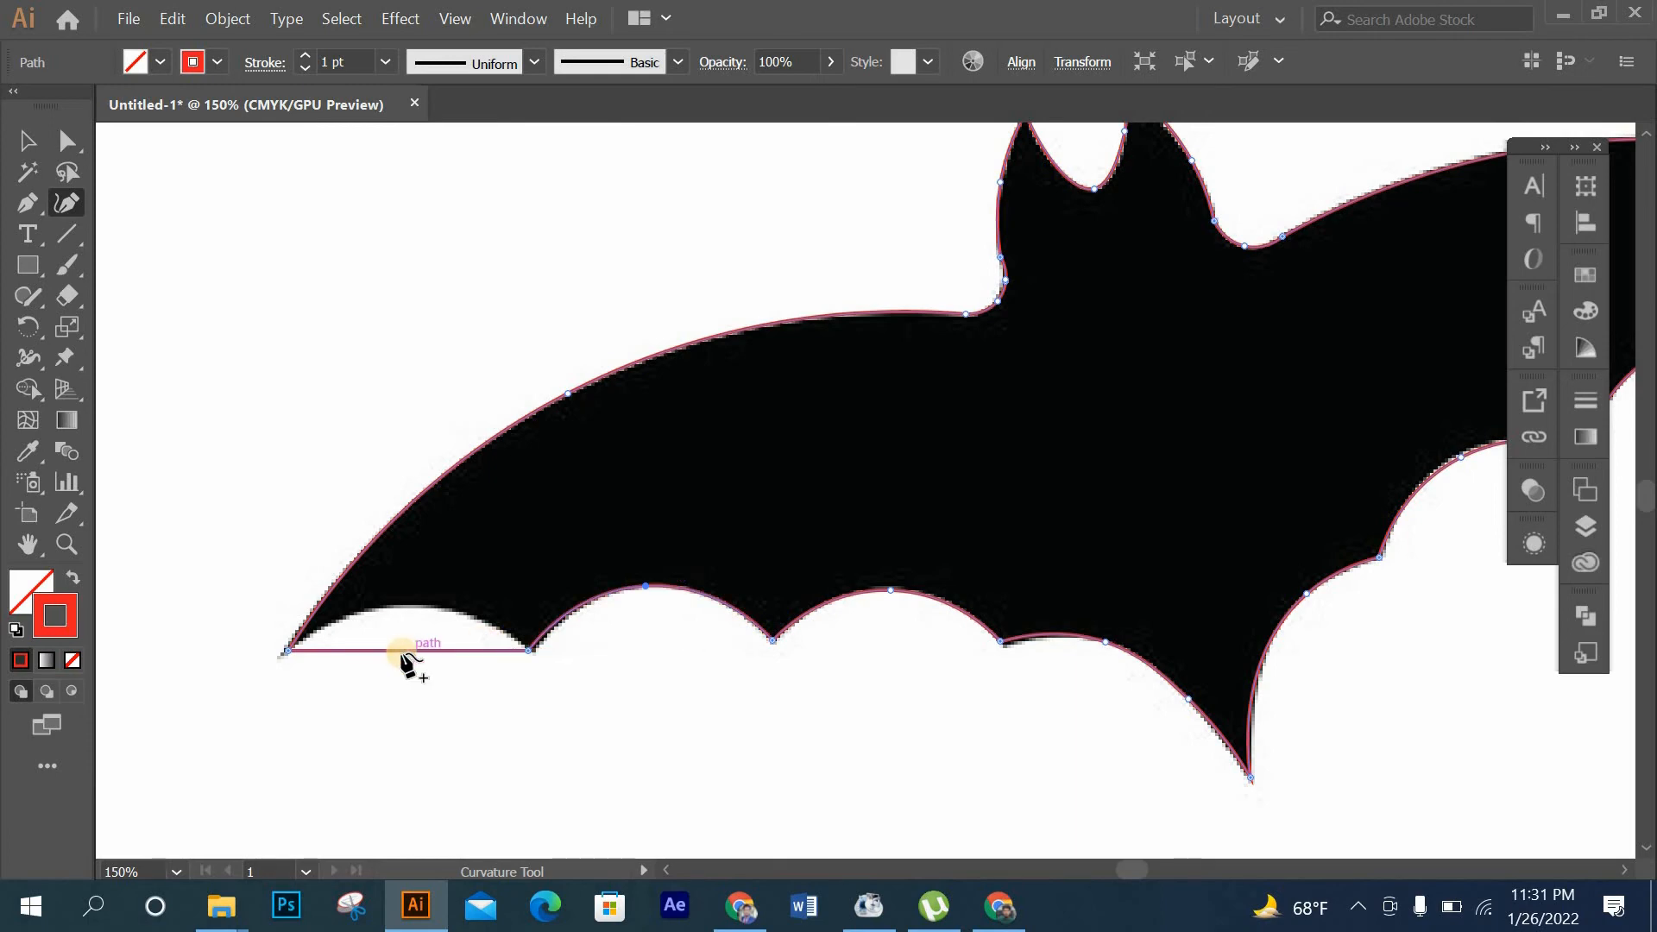
pyautogui.moveTo(401, 650); pyautogui.dragTo(404, 612)
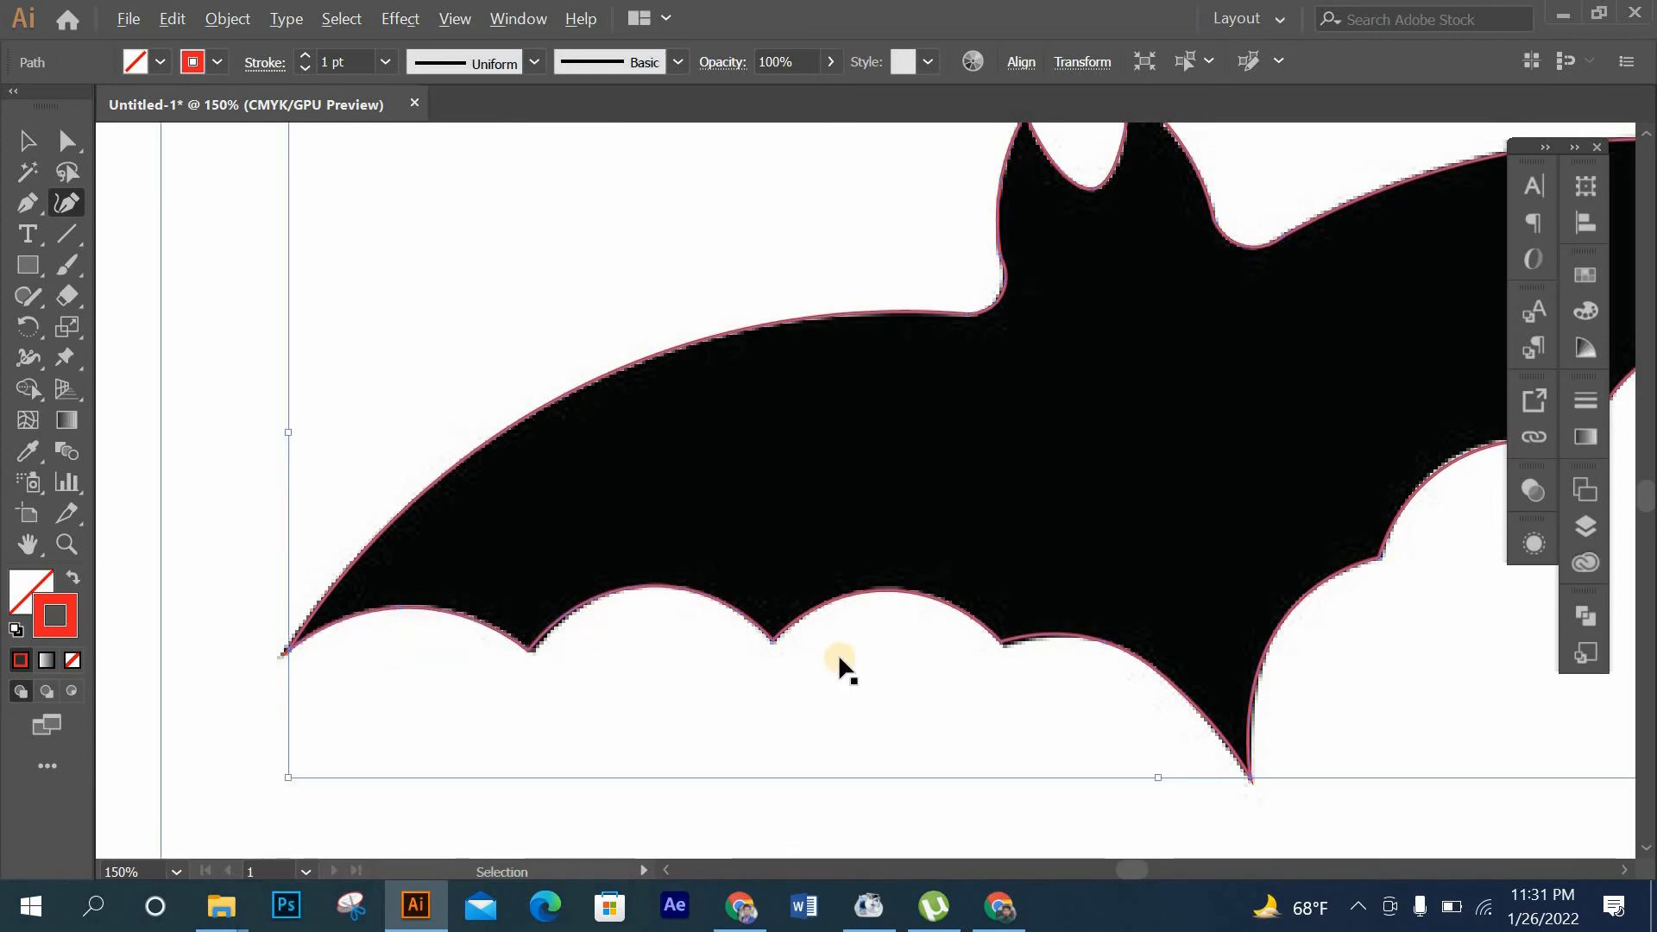
# Move the finished bat outline off the source image to the empty area above it on the artboard.
pyautogui.hotkey('ctrl', '0')
pyautogui.click(19, 143)
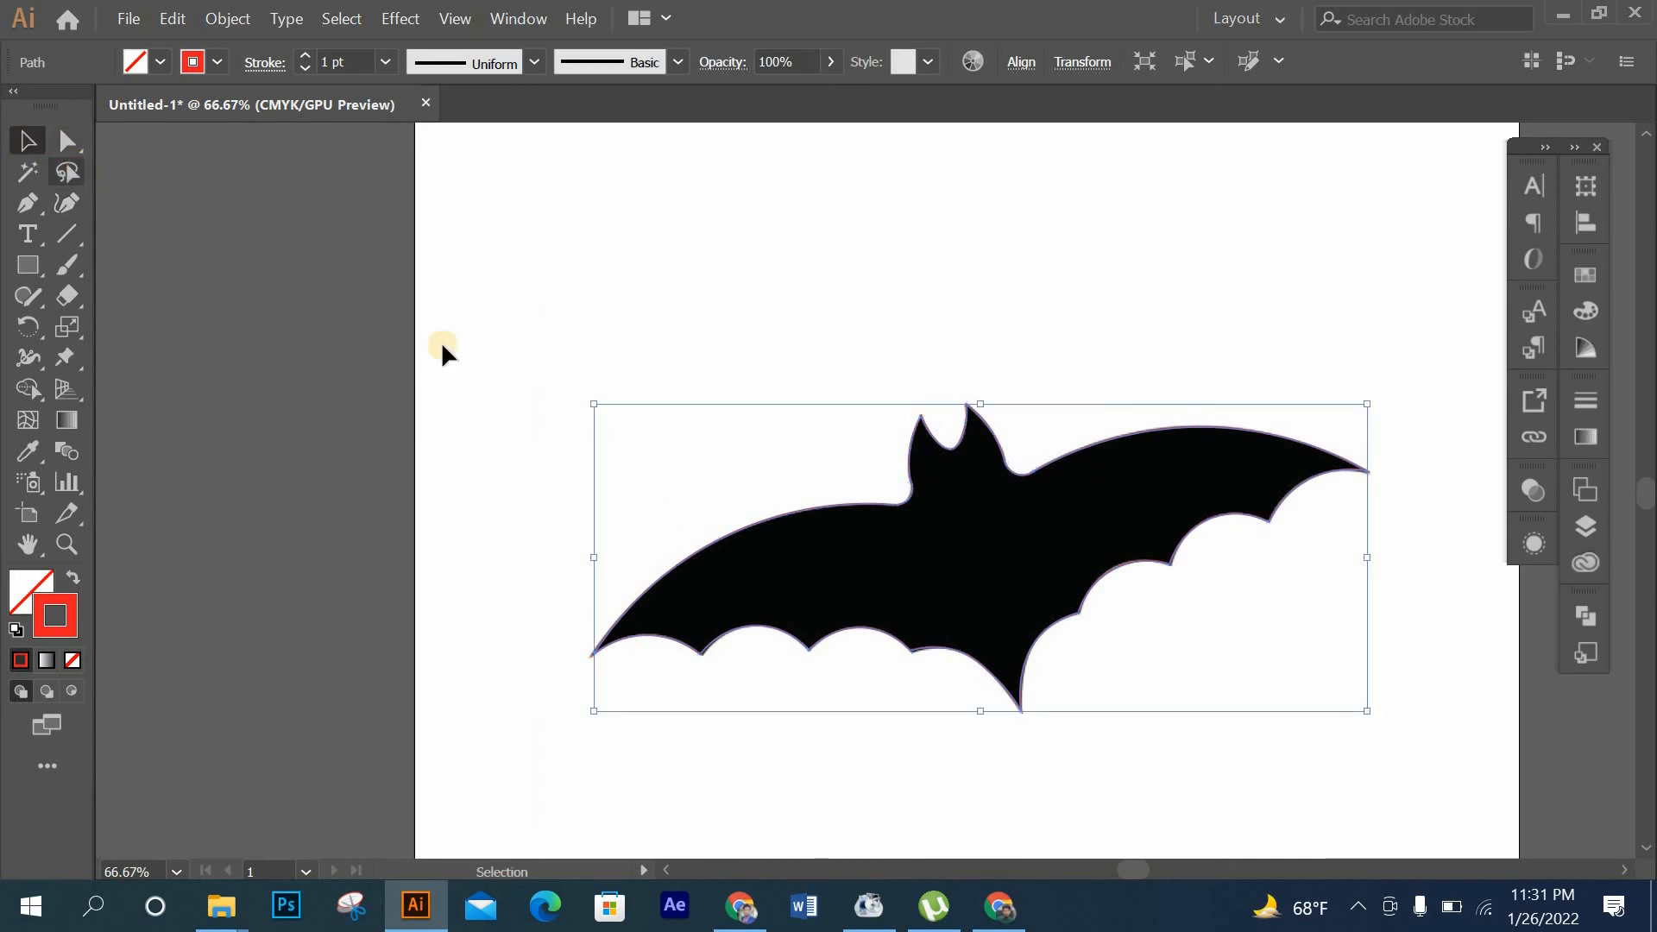
pyautogui.keyDown('alt'); pyautogui.click(1032, 471); pyautogui.keyUp('alt')
pyautogui.scroll(-1, 1033, 471)
pyautogui.scroll(-1, 1032, 471)
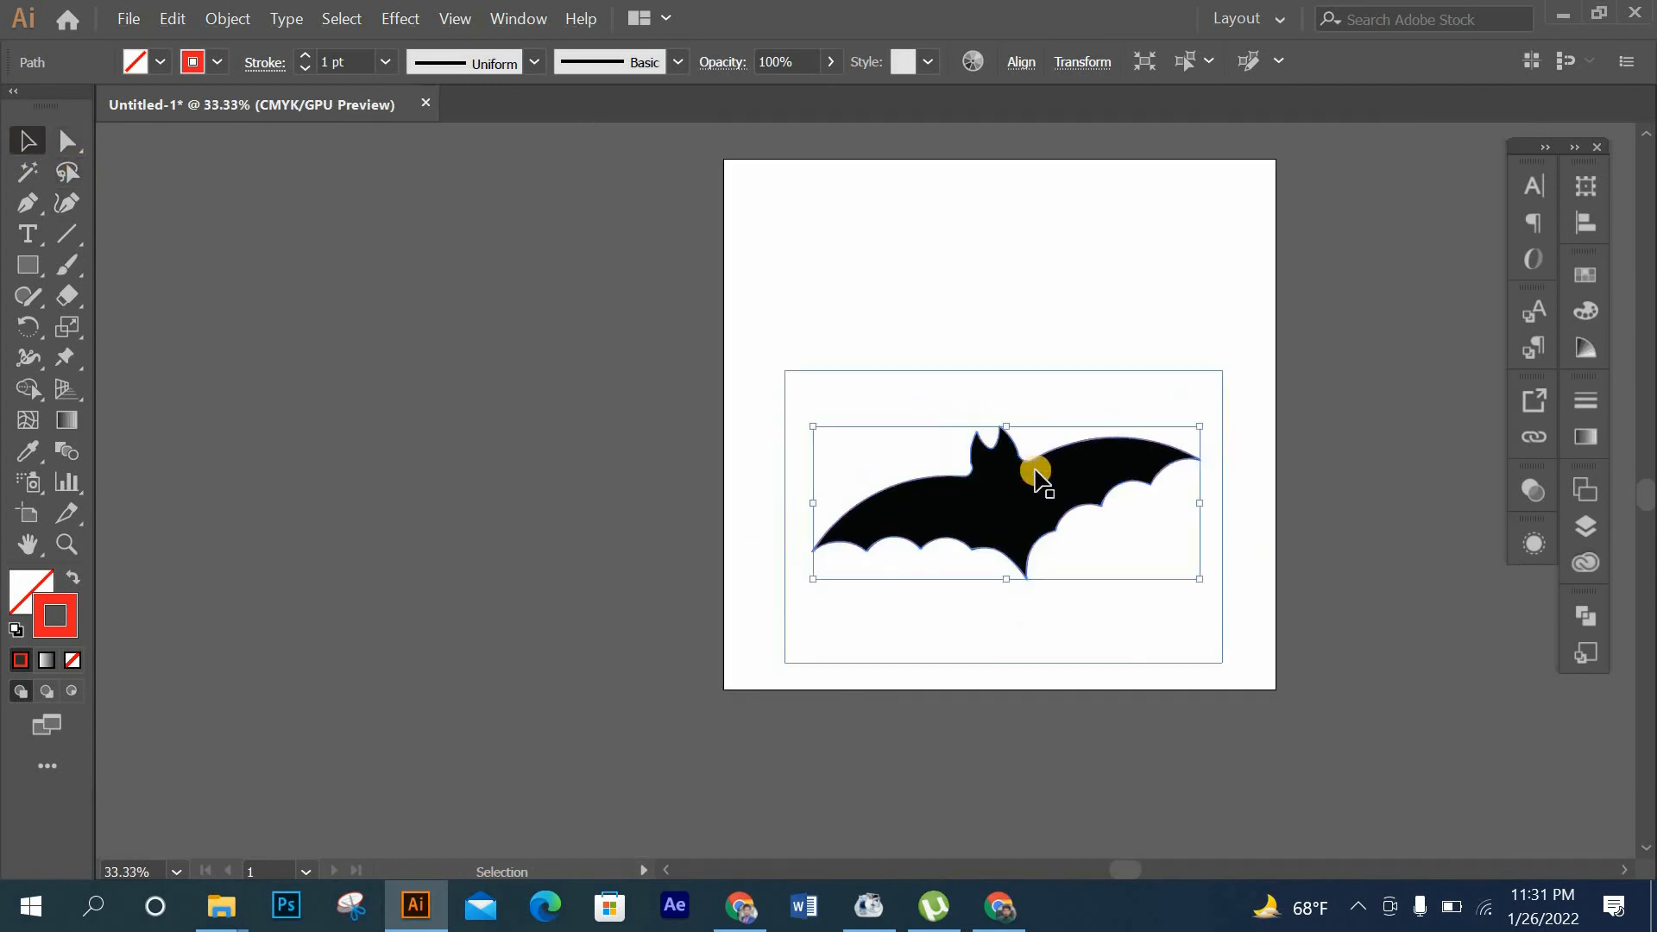
pyautogui.moveTo(1037, 473); pyautogui.dragTo(1010, 262)
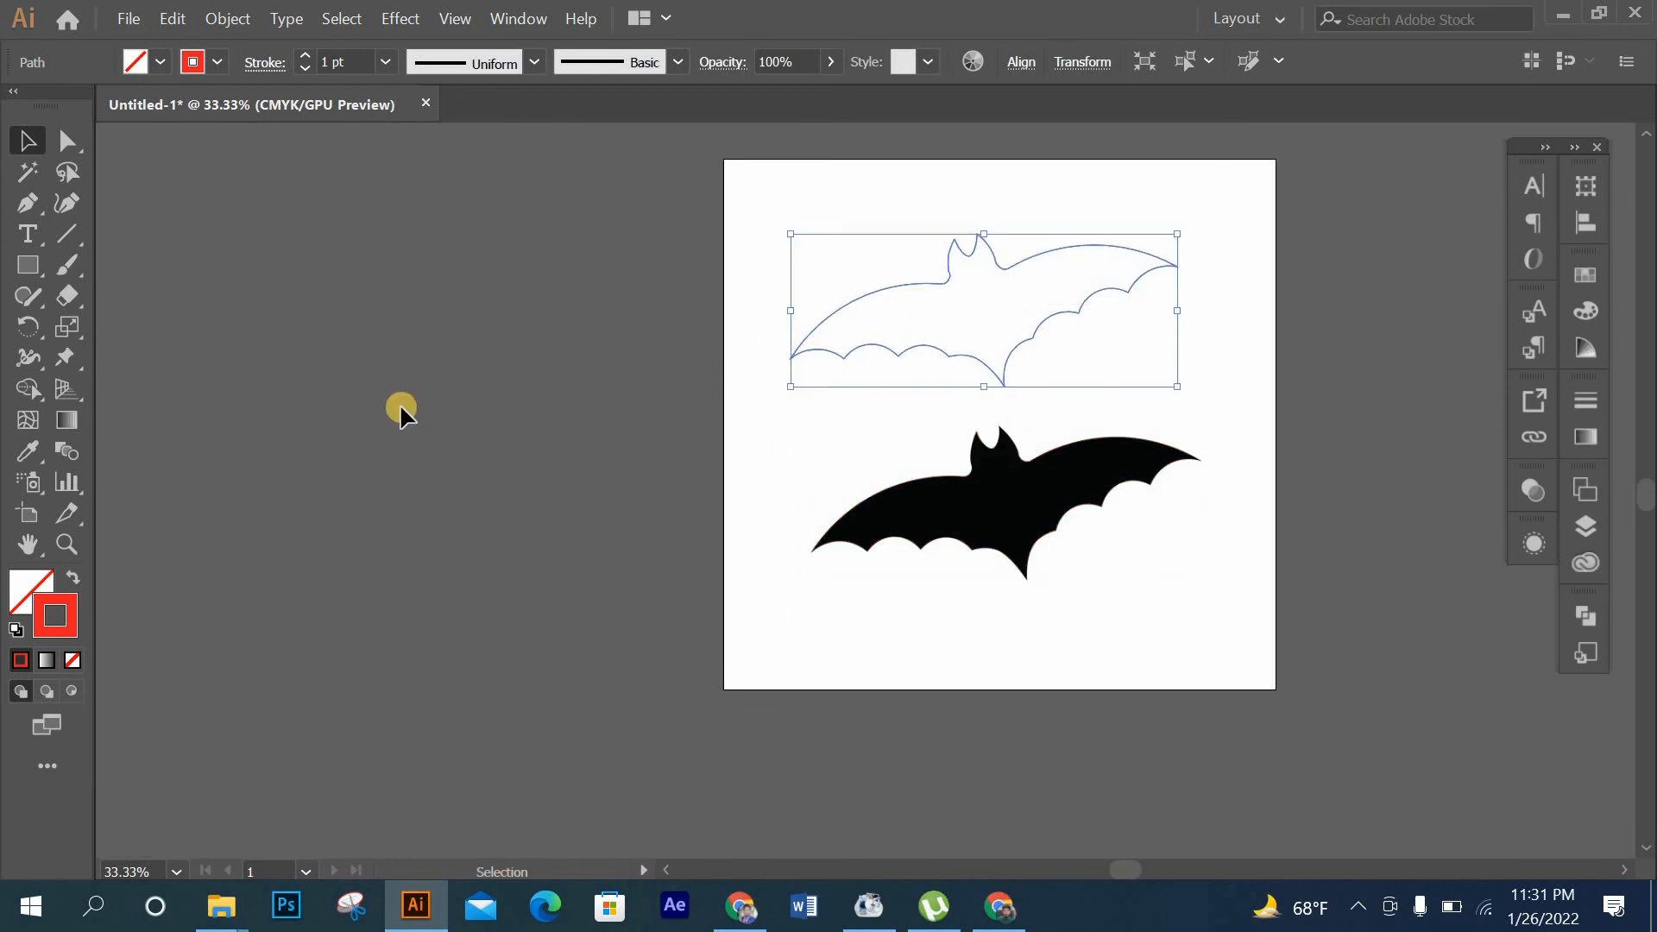
# Give the traced bat path a black fill and no stroke by sampling the original silhouette with the Eyedropper, and deselect it.
pyautogui.click(28, 451)
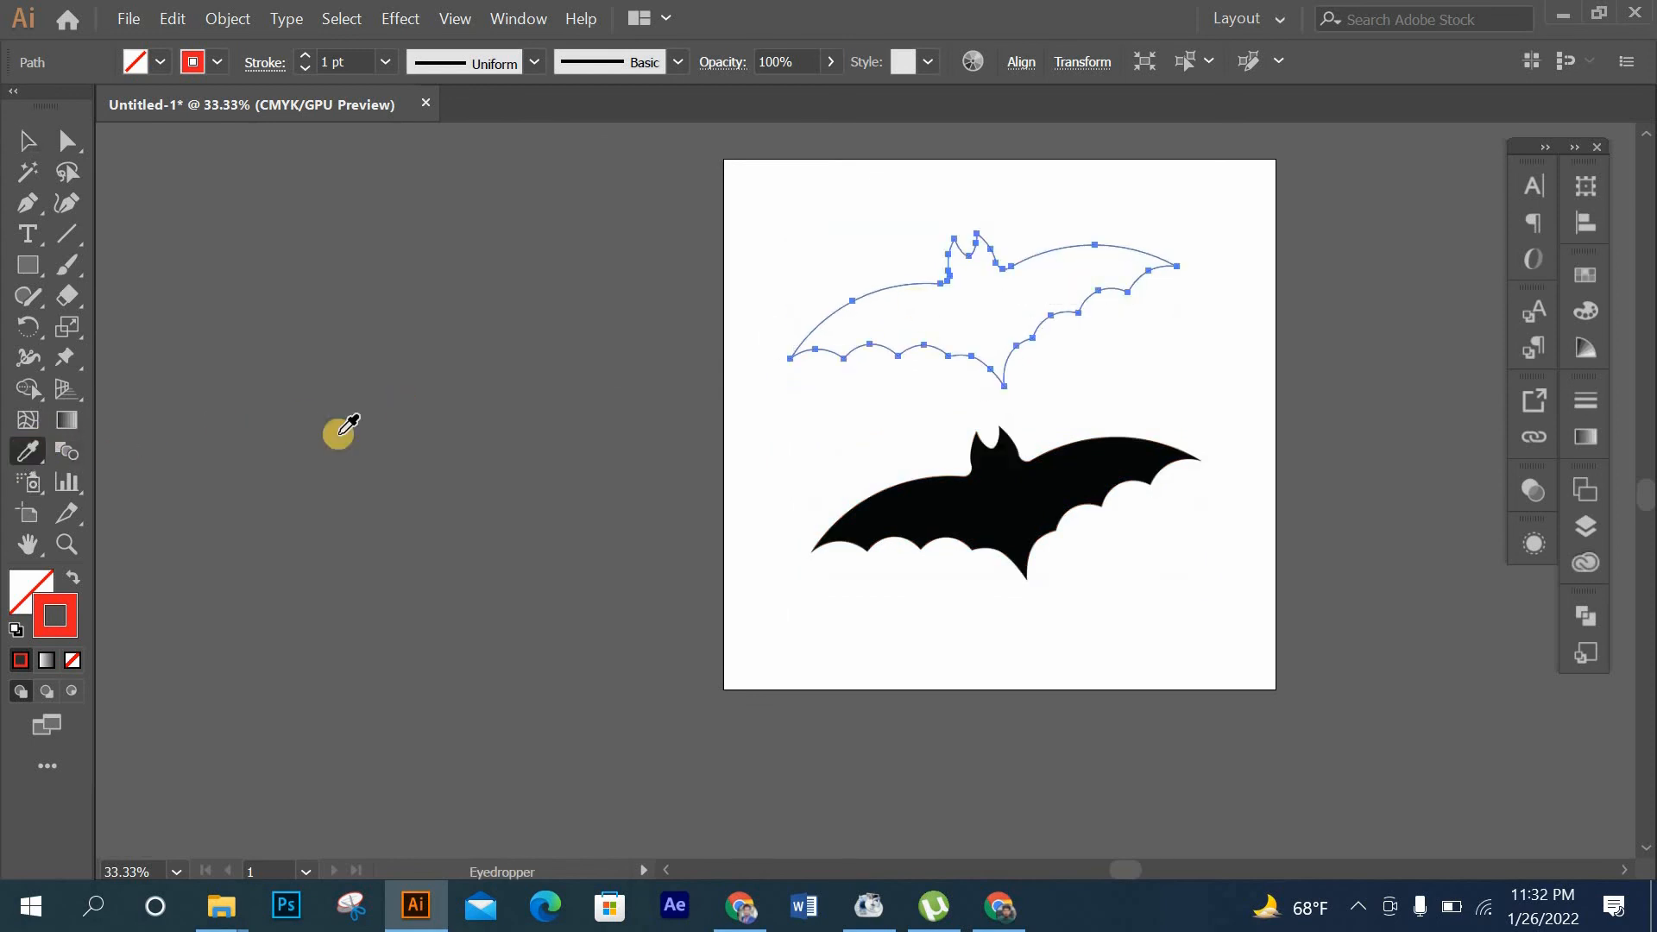
pyautogui.click(1015, 505)
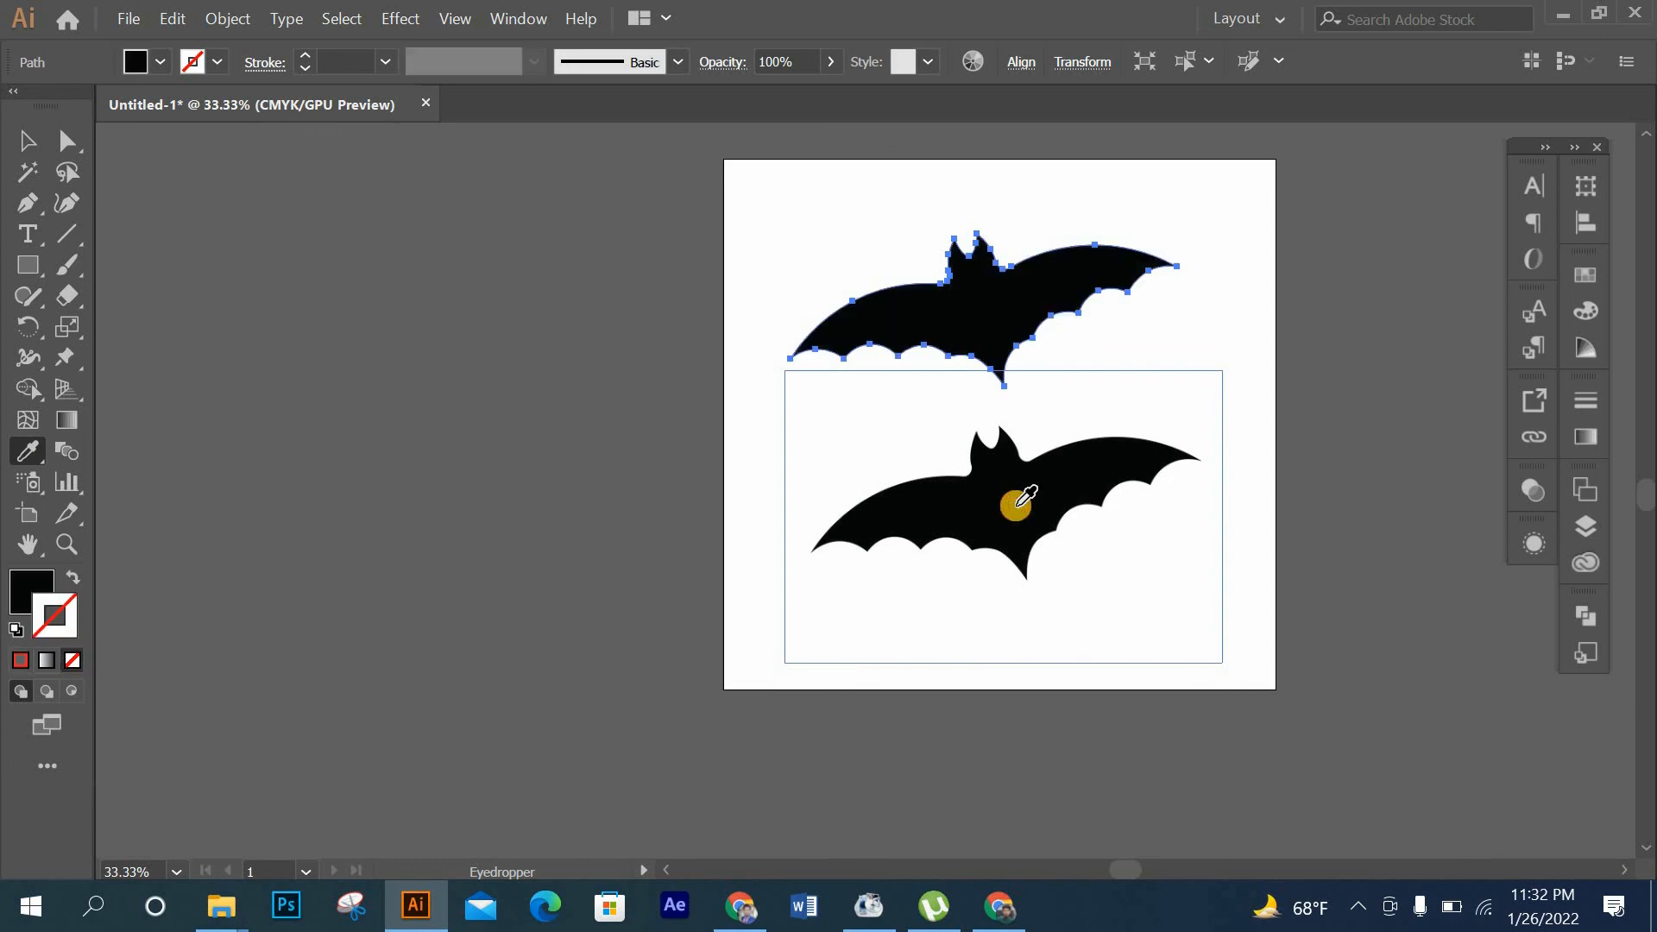
pyautogui.click(27, 140)
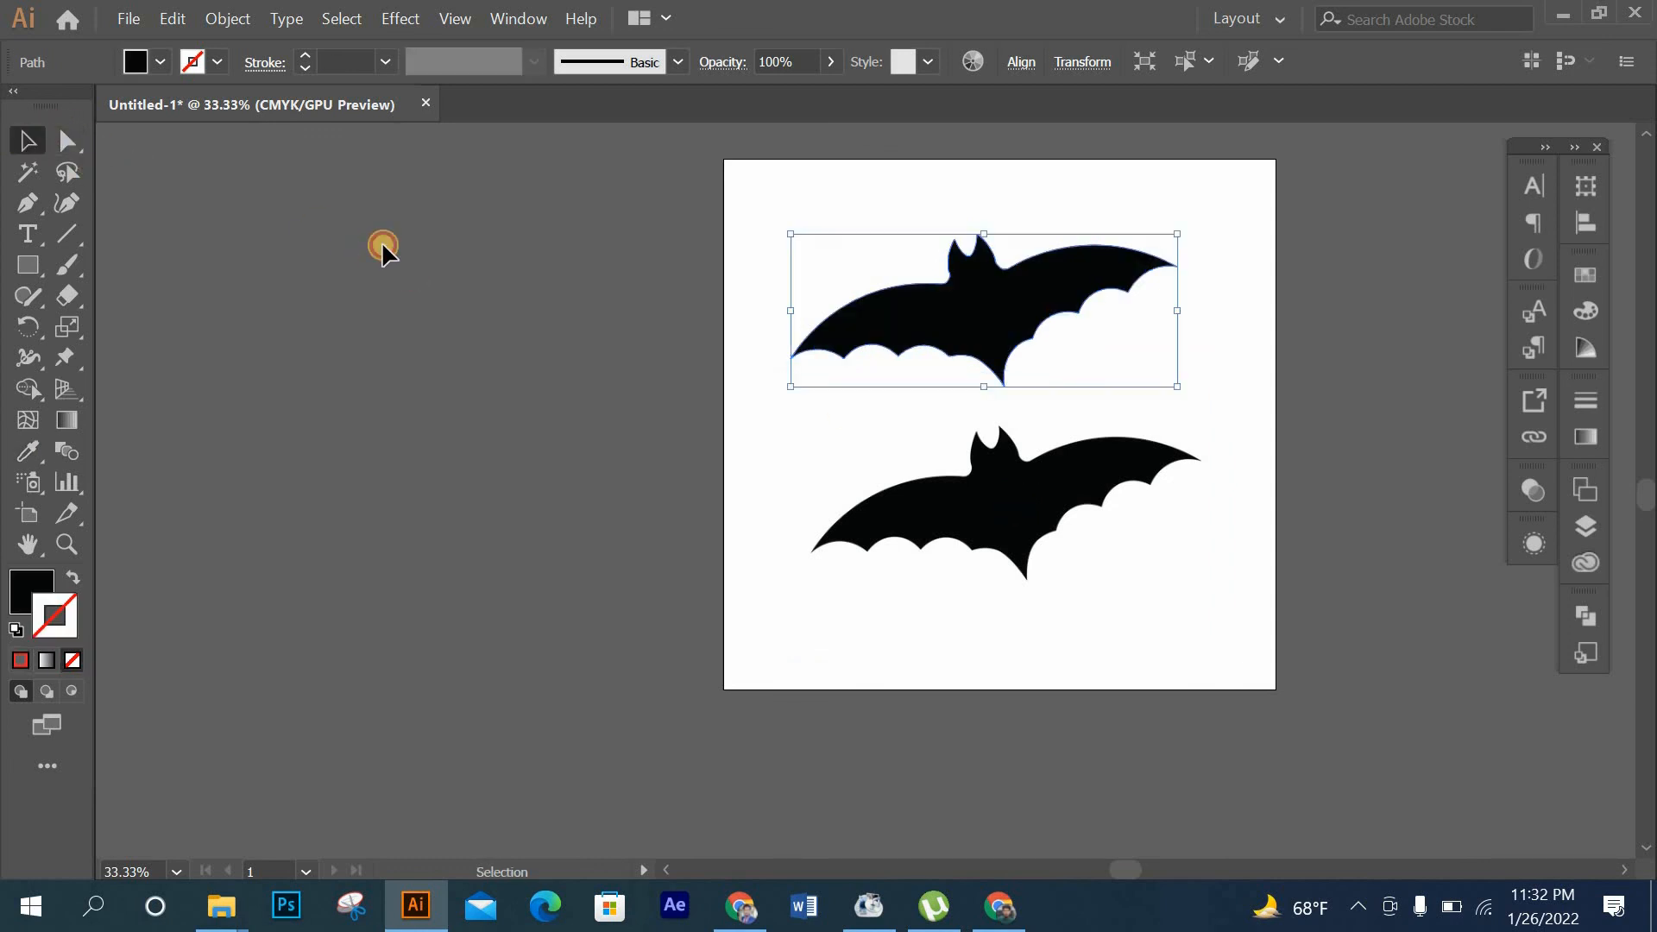
pyautogui.click(384, 247)
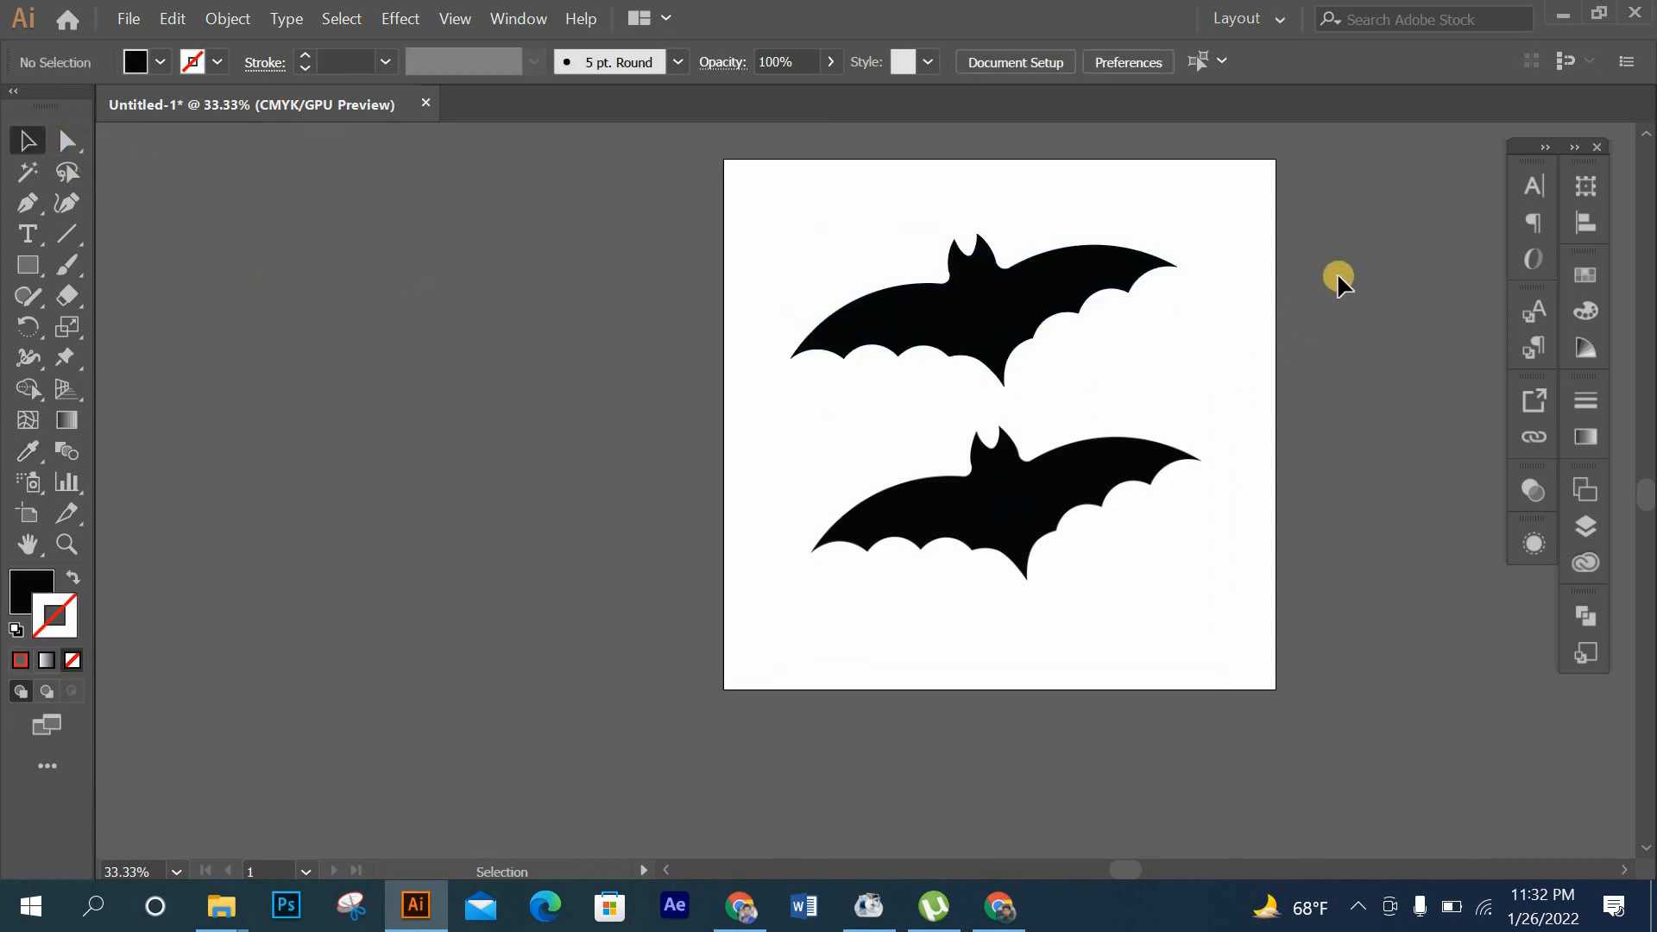
pyautogui.scroll(2, 1265, 275)
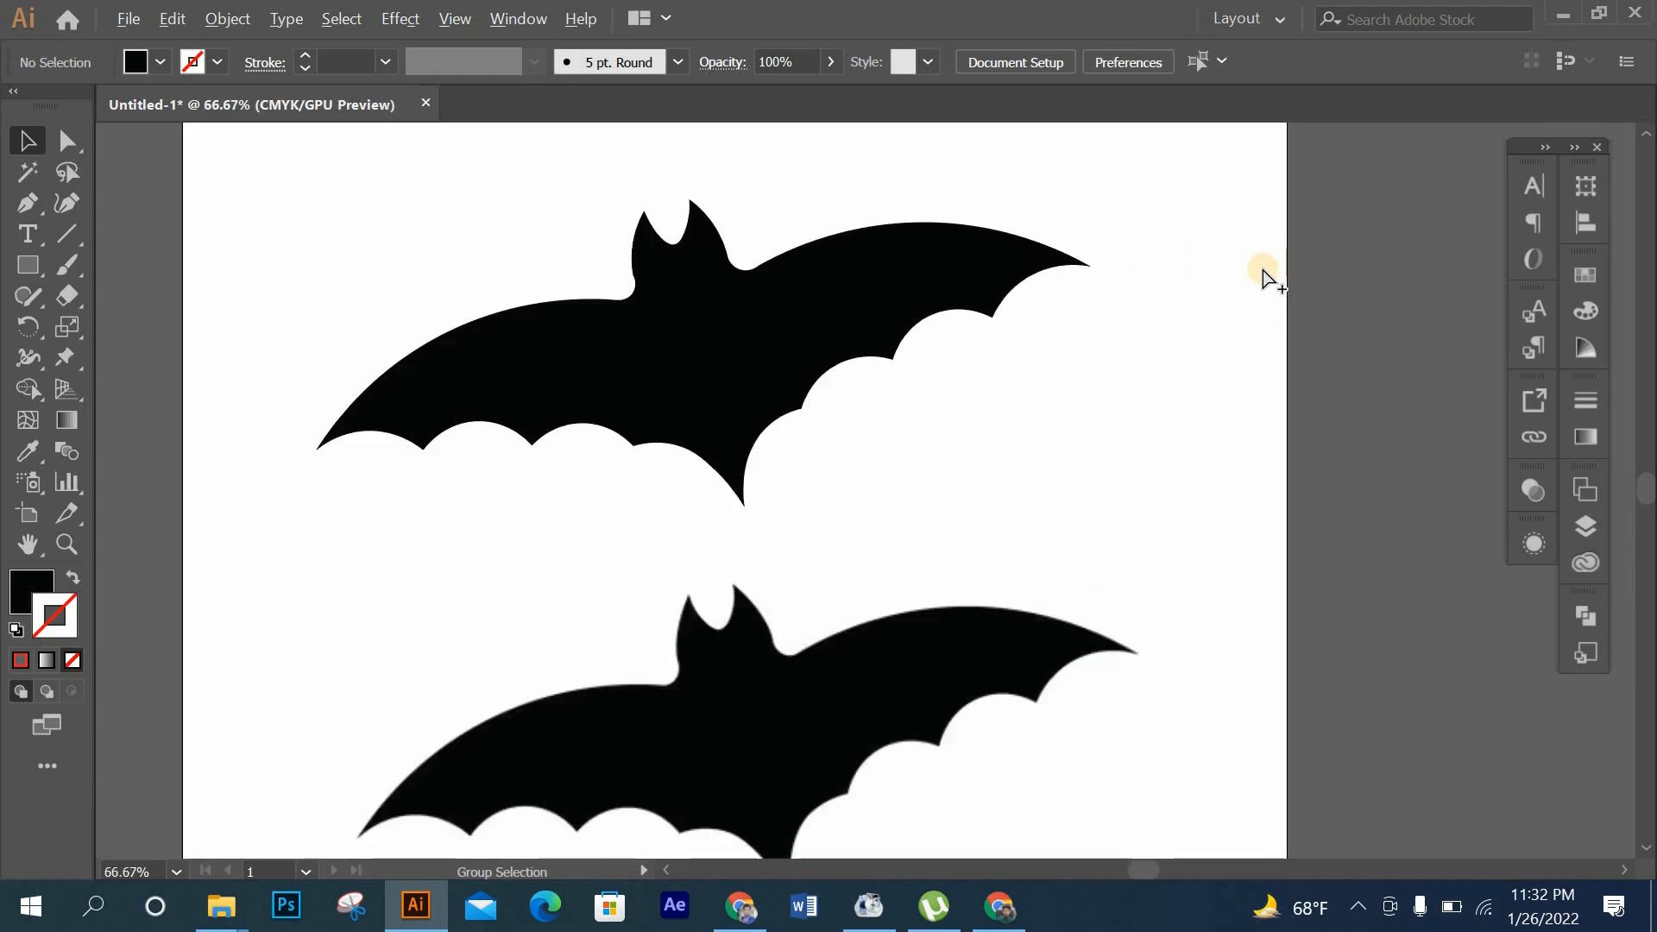
pyautogui.scroll(-1, 1261, 271)
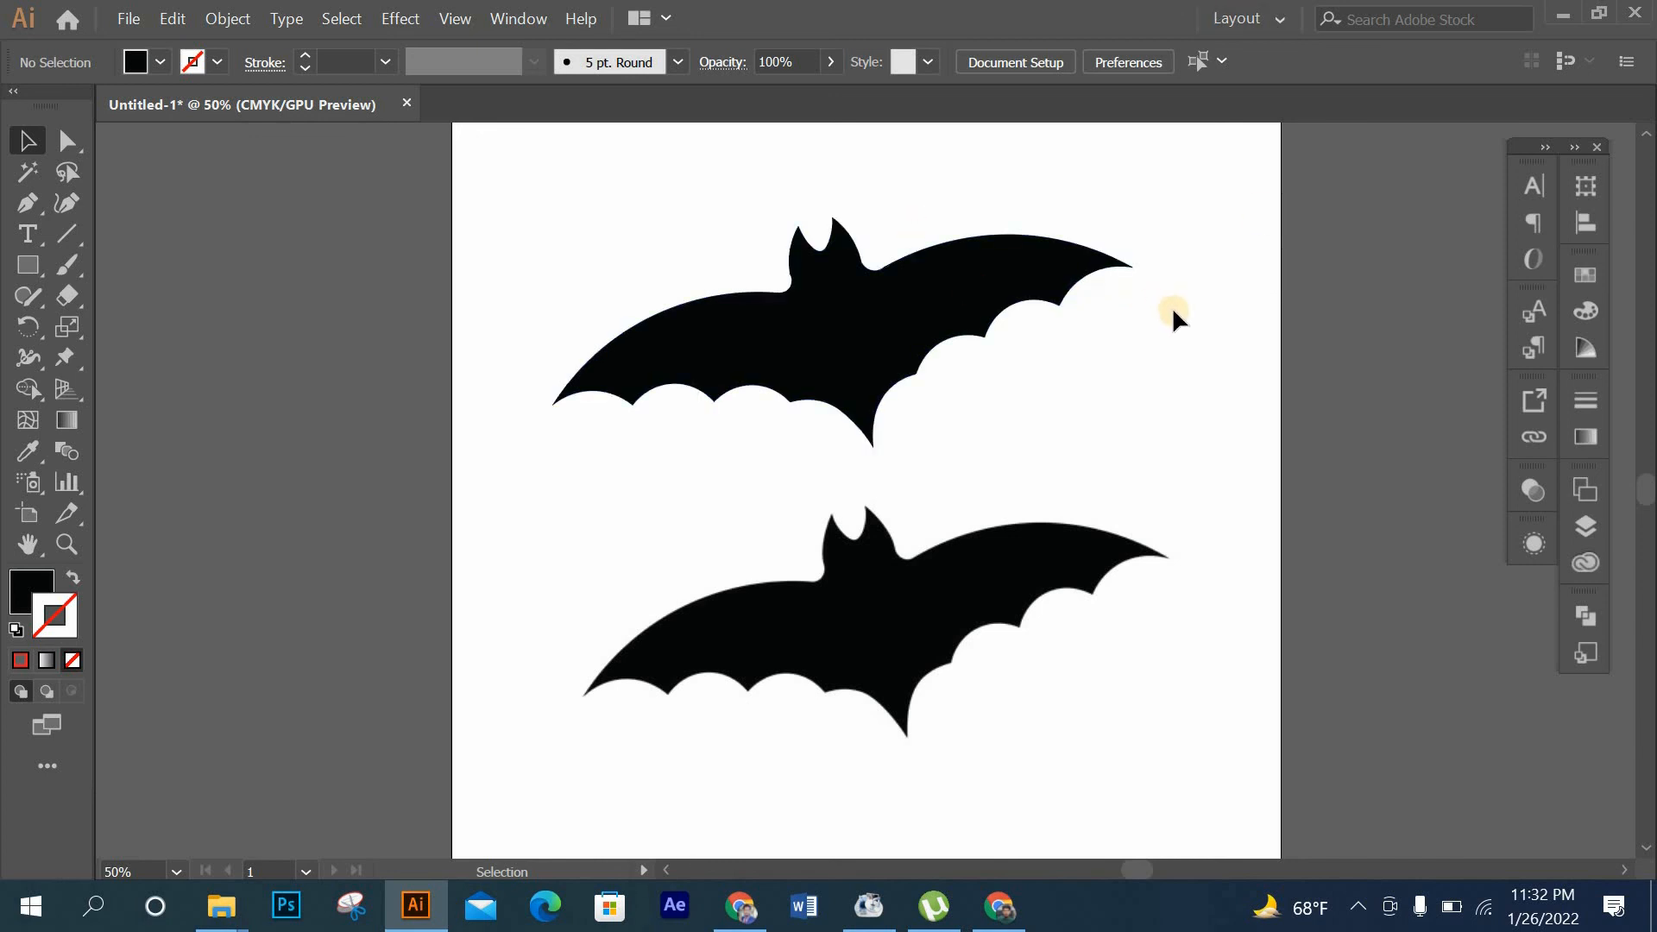
pyautogui.scroll(-3, 1141, 343)
pyautogui.scroll(3, 1141, 343)
pyautogui.scroll(-1, 1141, 343)
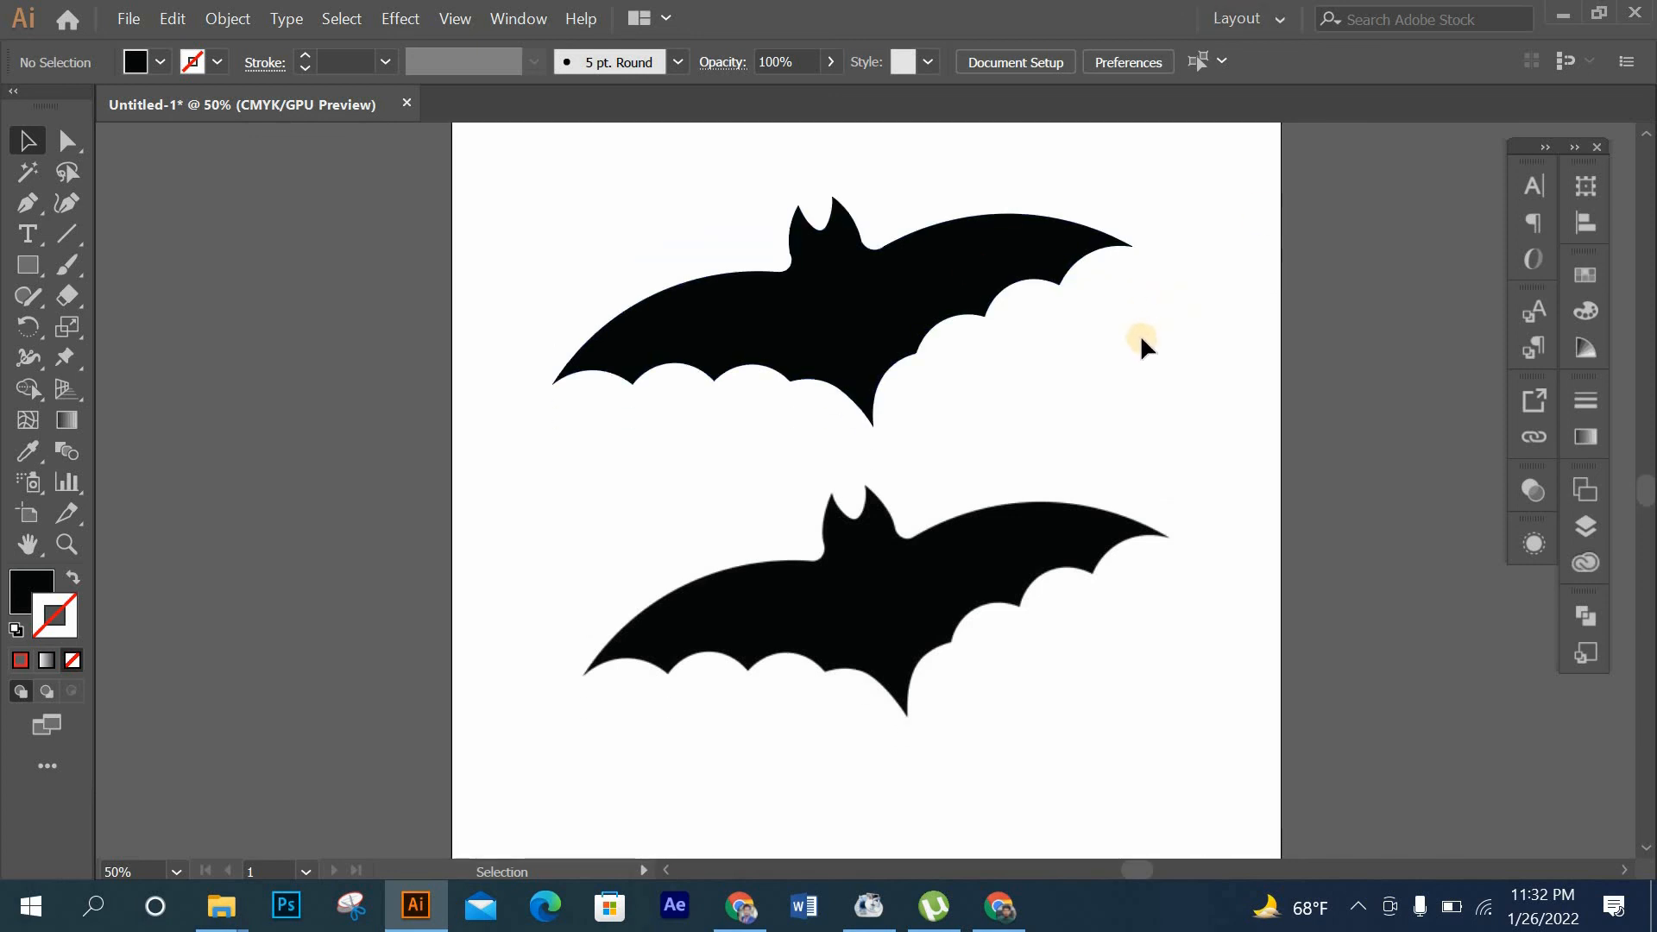